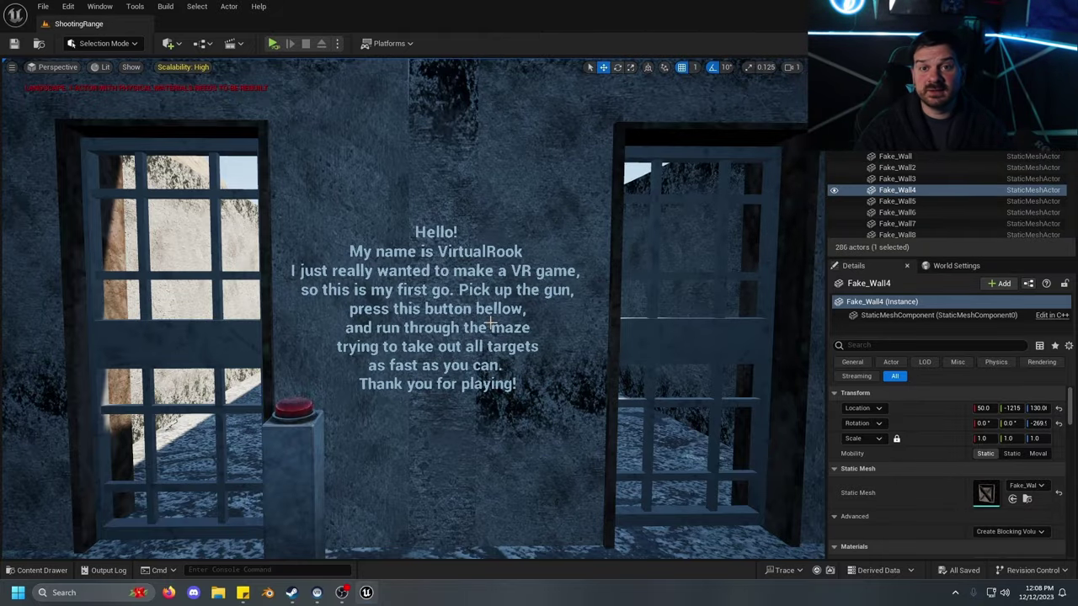
Examine the welcome text, red start button and the table with the gold pistol in the start area
key(s)
right_drag(490, 322, 501, 375)
key(w)
key(w)
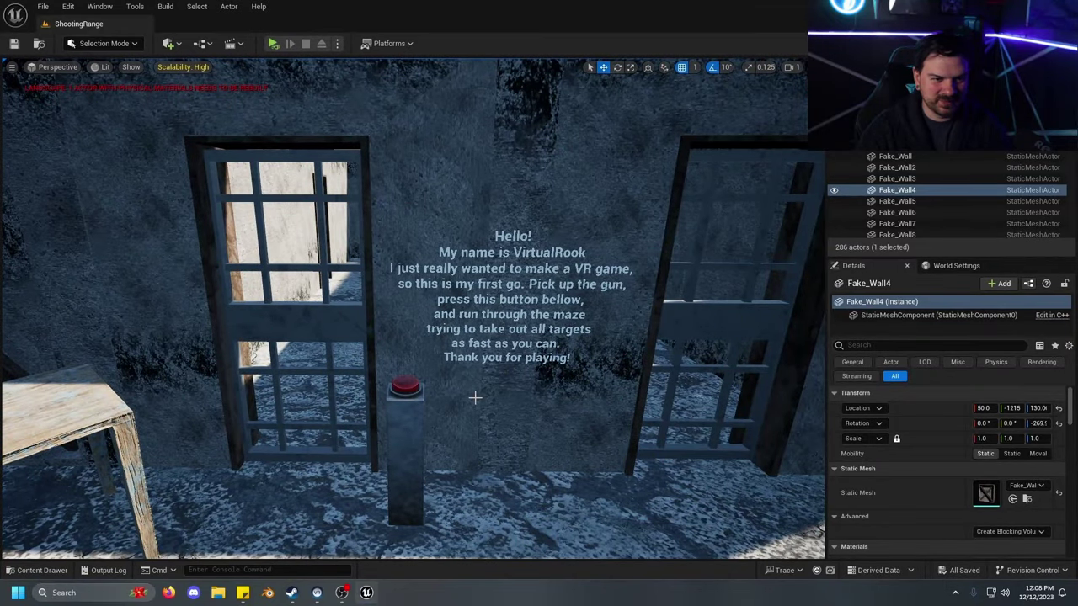
mouse_move(459, 416)
right_down()
mouse_move(413, 416)
mouse_move(421, 429)
mouse_move(455, 419)
right_up()
key(w)
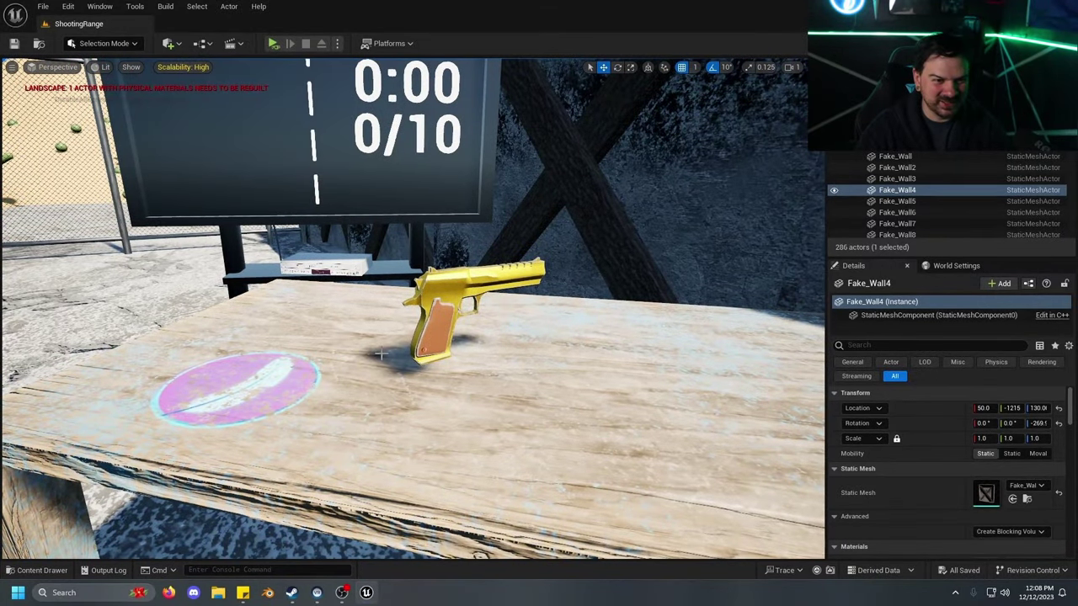
key(s)
right_drag(396, 338, 419, 420)
key(w)
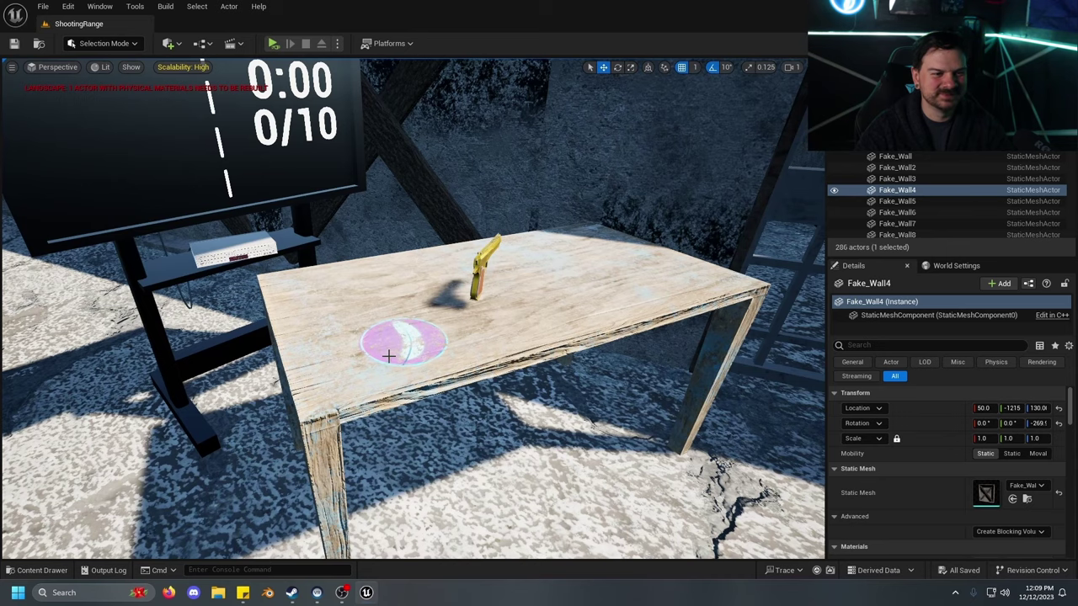
Inspect the High Score and Last Run scoreboard with Game View toggled off and on
key(s)
right_drag(468, 318, 470, 234)
key(w)
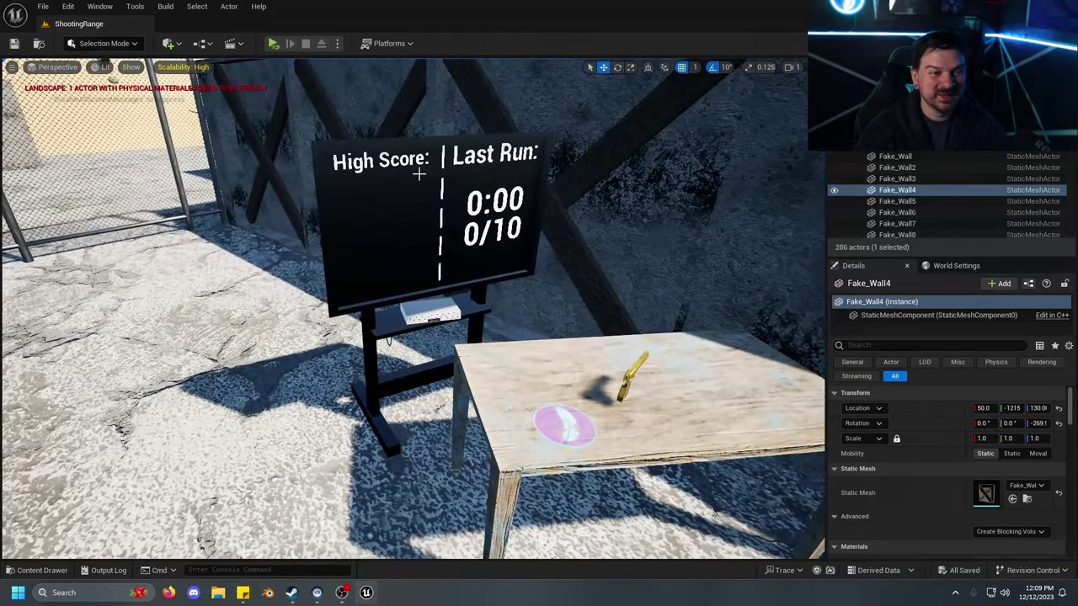
key(g)
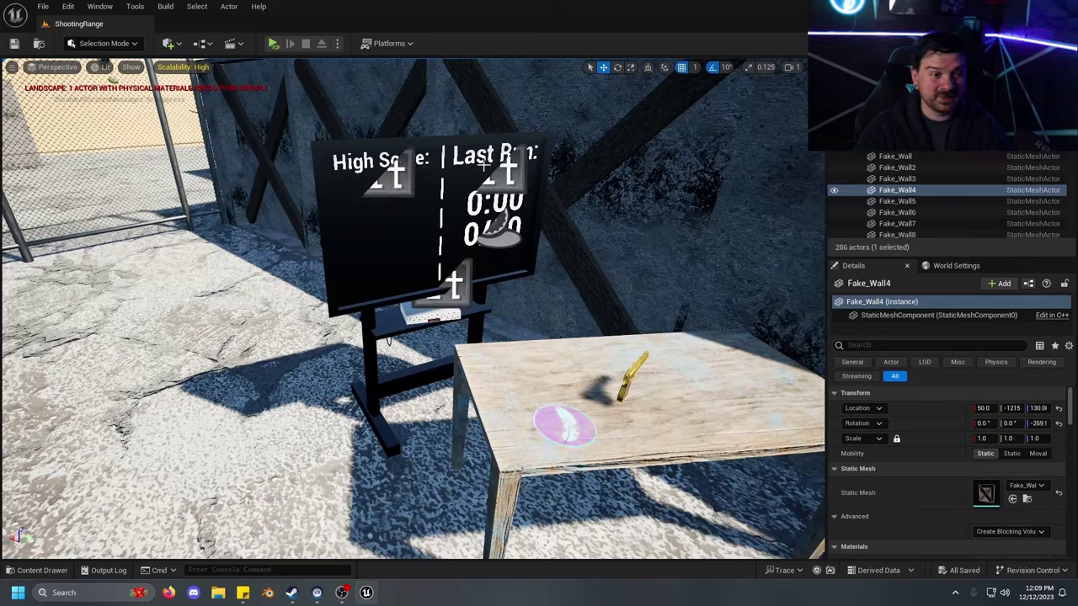
key(g)
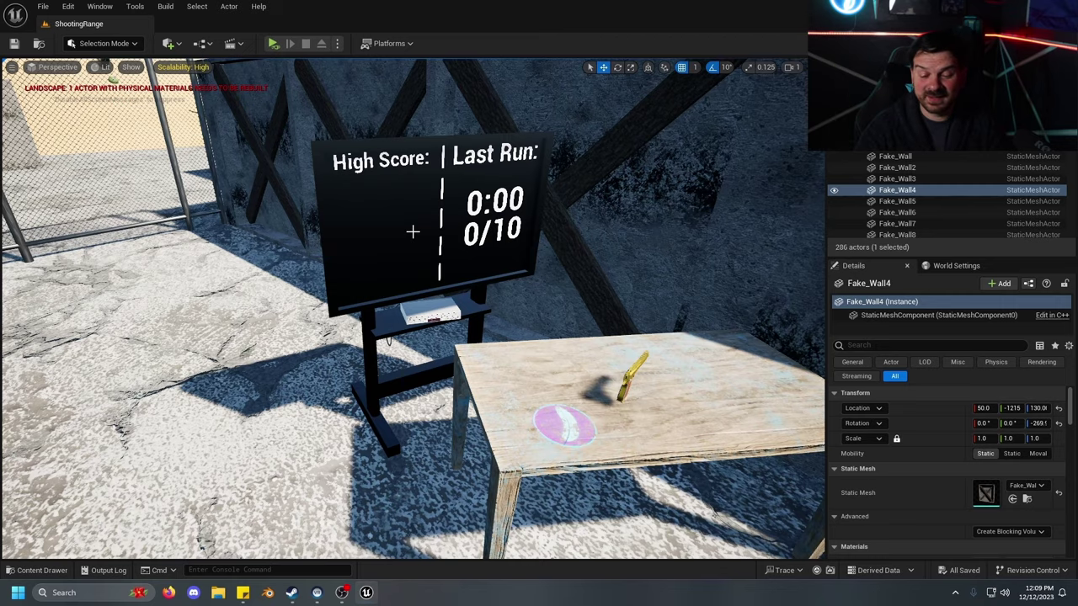
Survey the maze interior with its barrels and cutout targets, including an overview of the full layout from above
right_drag(413, 231, 505, 152)
key(s)
key(w)
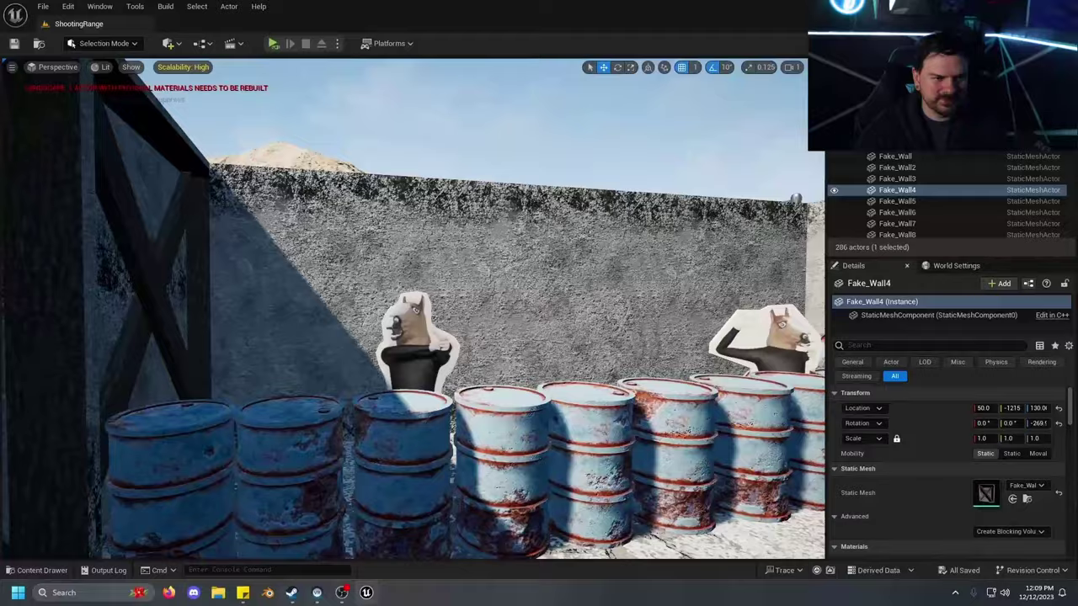
key(w)
right_drag(506, 151, 742, 169)
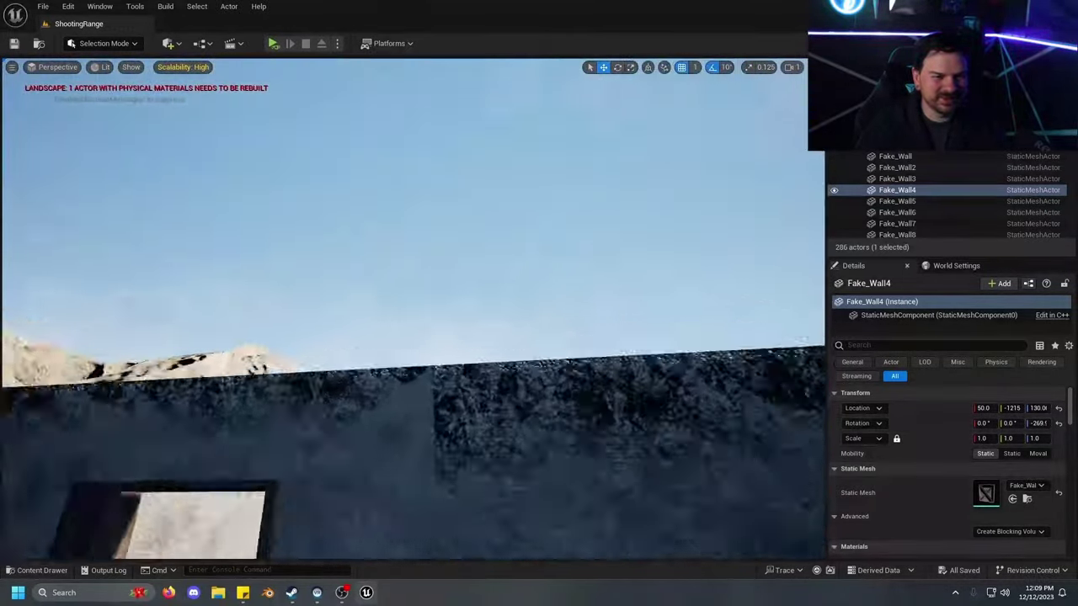
right_drag(455, 252, 434, 391)
key(s)
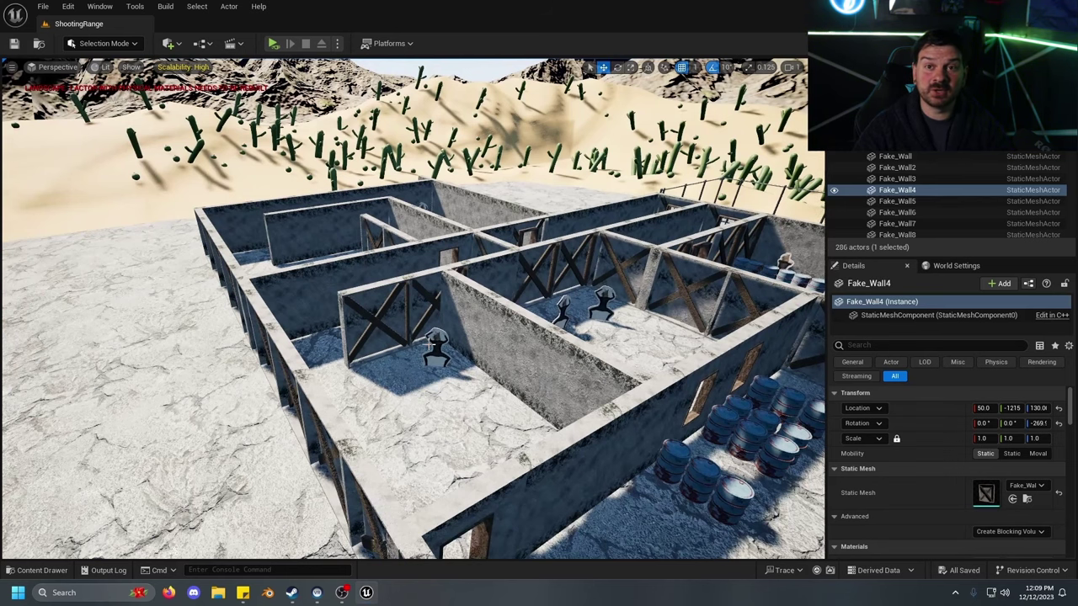
right_drag(435, 391, 421, 320)
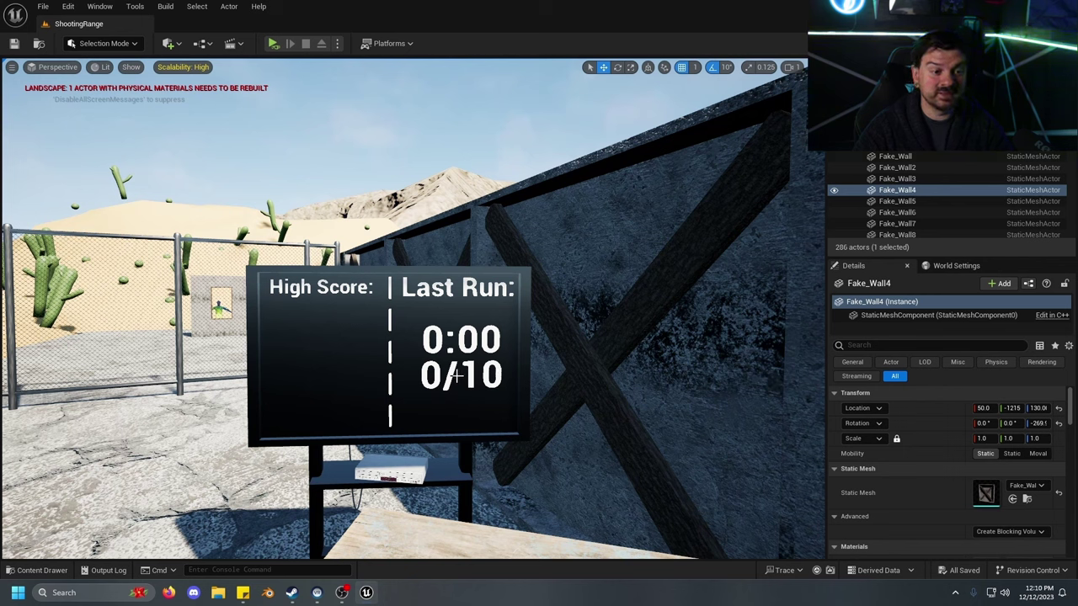
Select the scoreboard display and examine the "correct time" logic for seconds and minutes in the BP_Timer Event Graph
click(466, 379)
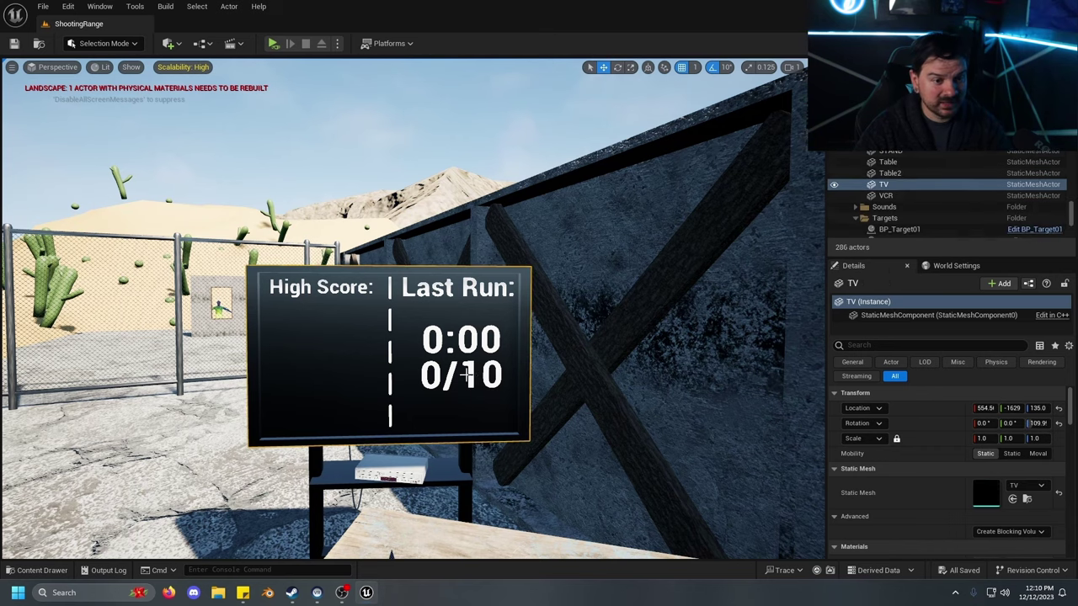
click(468, 378)
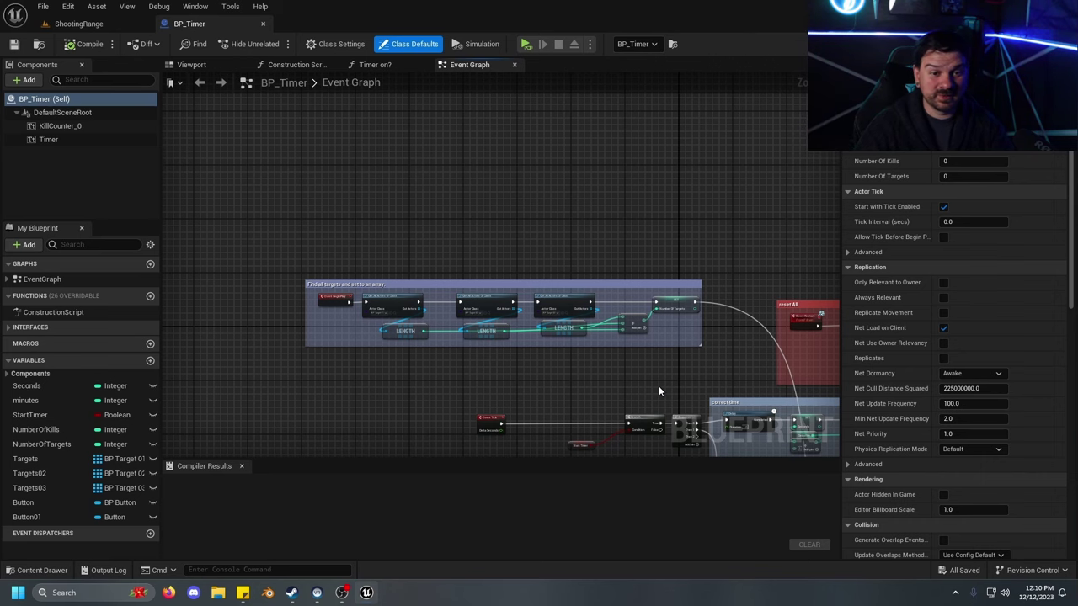
right_drag(657, 390, 542, 266)
scroll(399, 245, up, 4)
right_drag(414, 289, 308, 300)
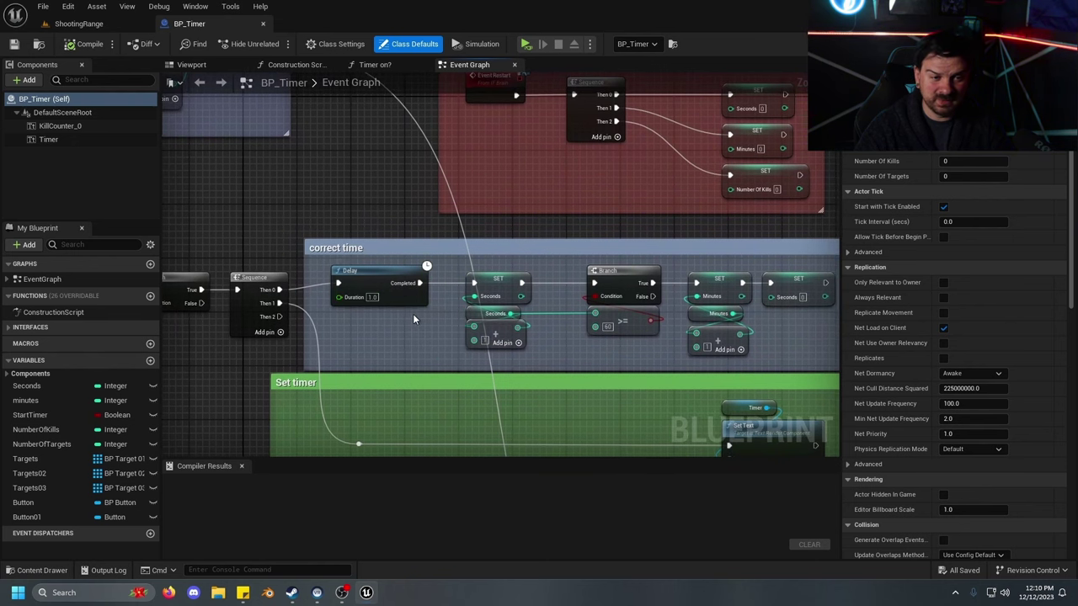
right_drag(412, 315, 374, 315)
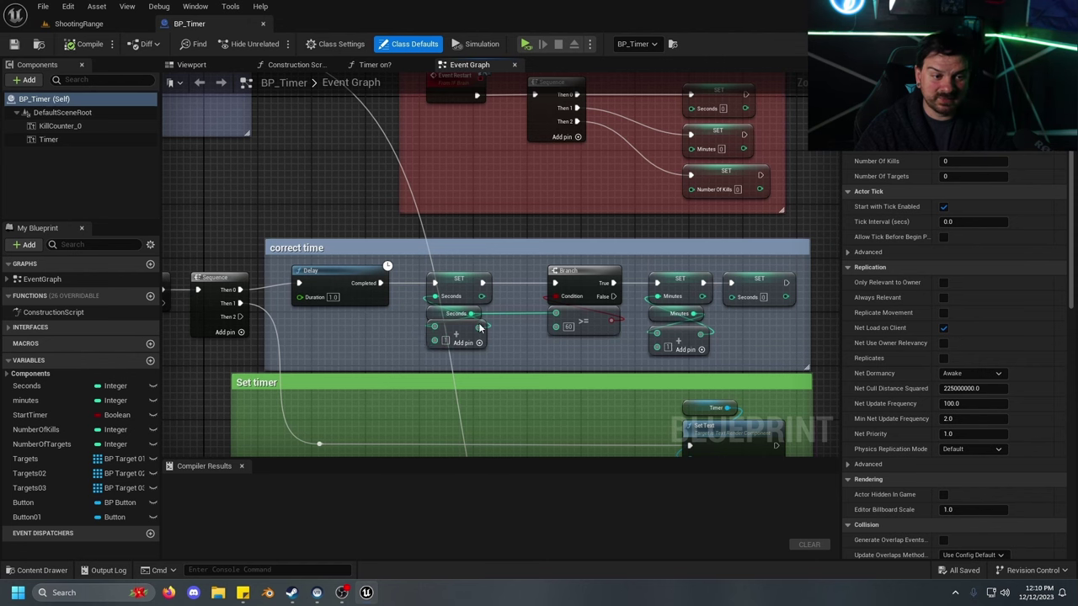
right_drag(553, 362, 452, 372)
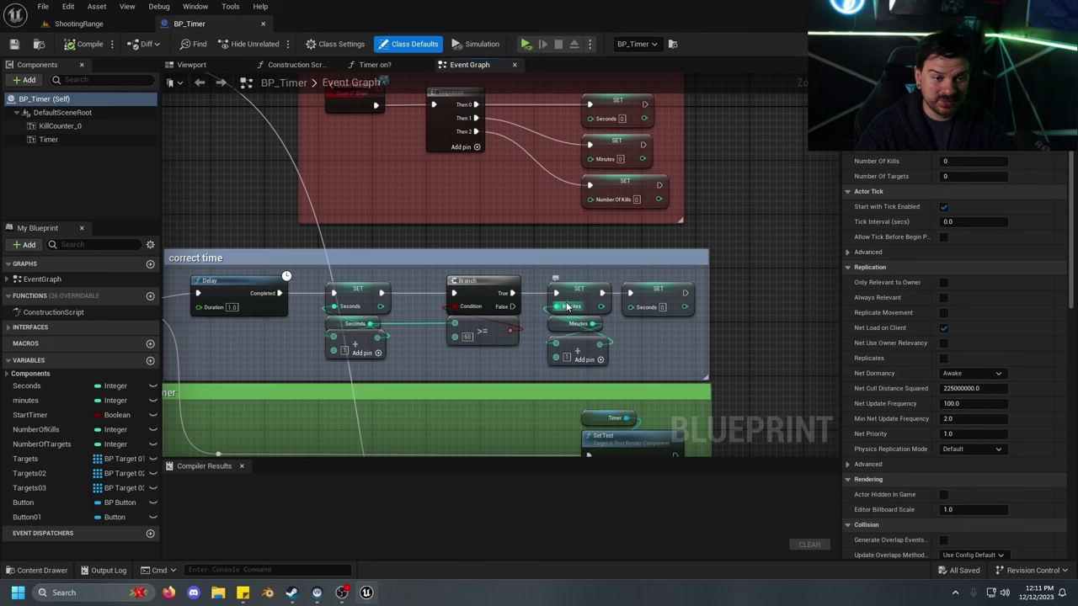
right_drag(567, 306, 474, 301)
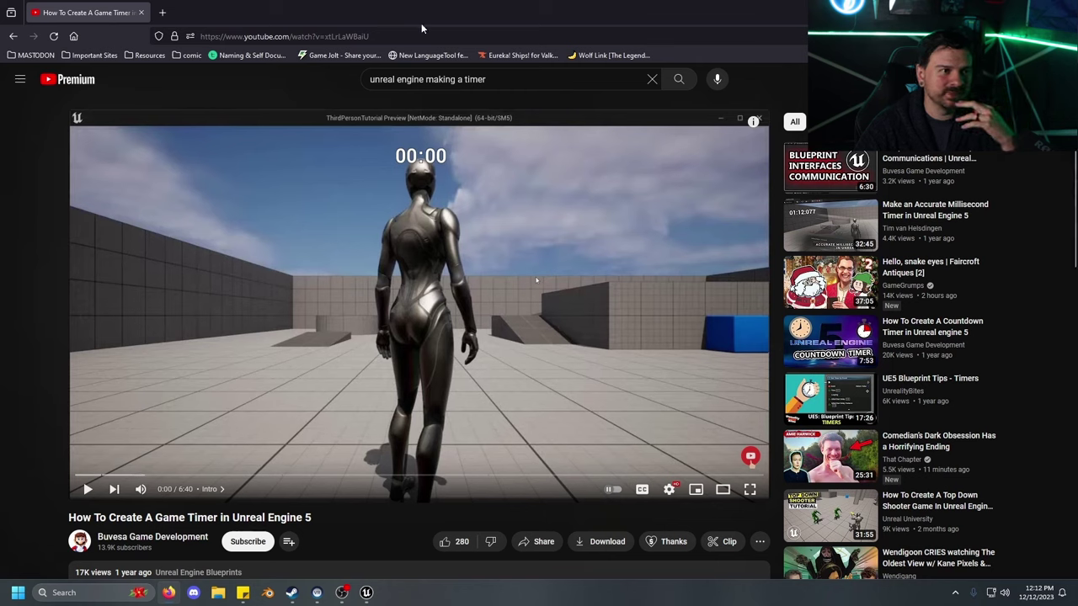
Switch from the browser back to Unreal Editor and examine the "Set timer" section of the BP_Timer graph
key(alt+Tab)
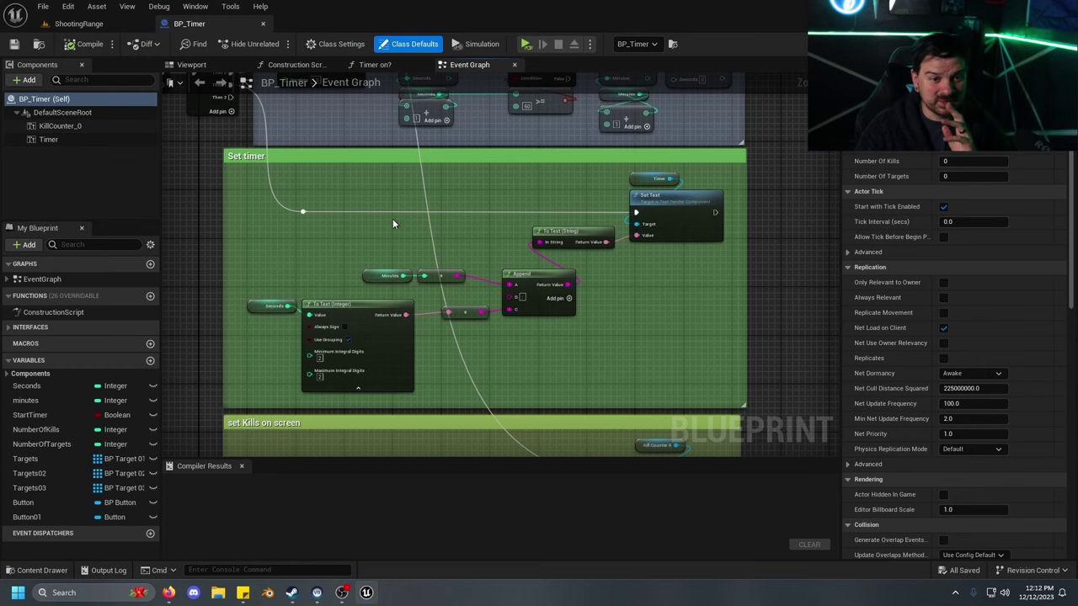
right_drag(674, 207, 587, 237)
scroll(585, 237, up, 2)
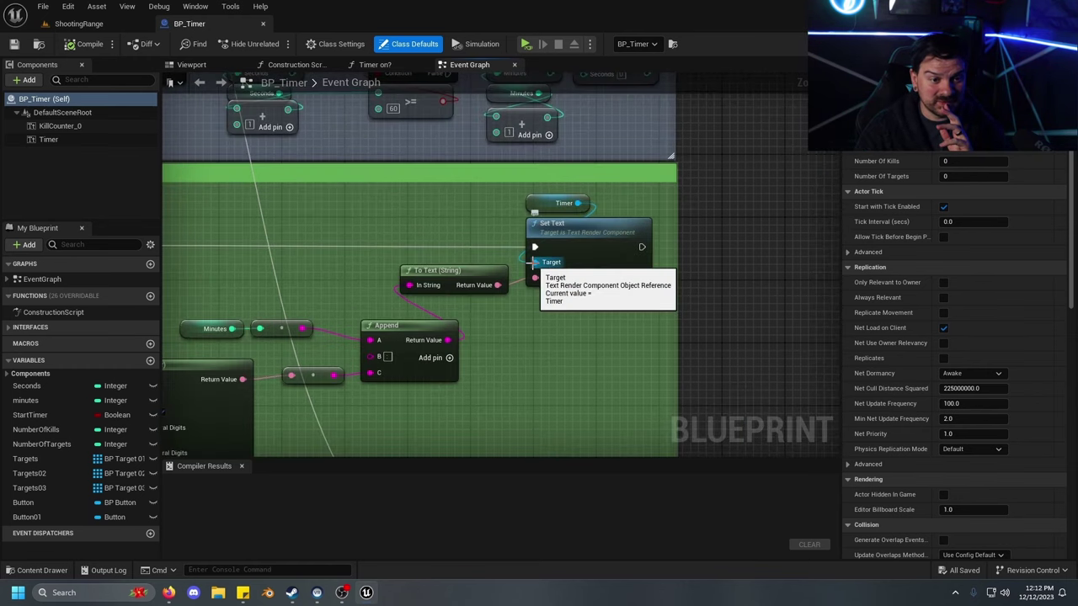
right_drag(519, 357, 674, 315)
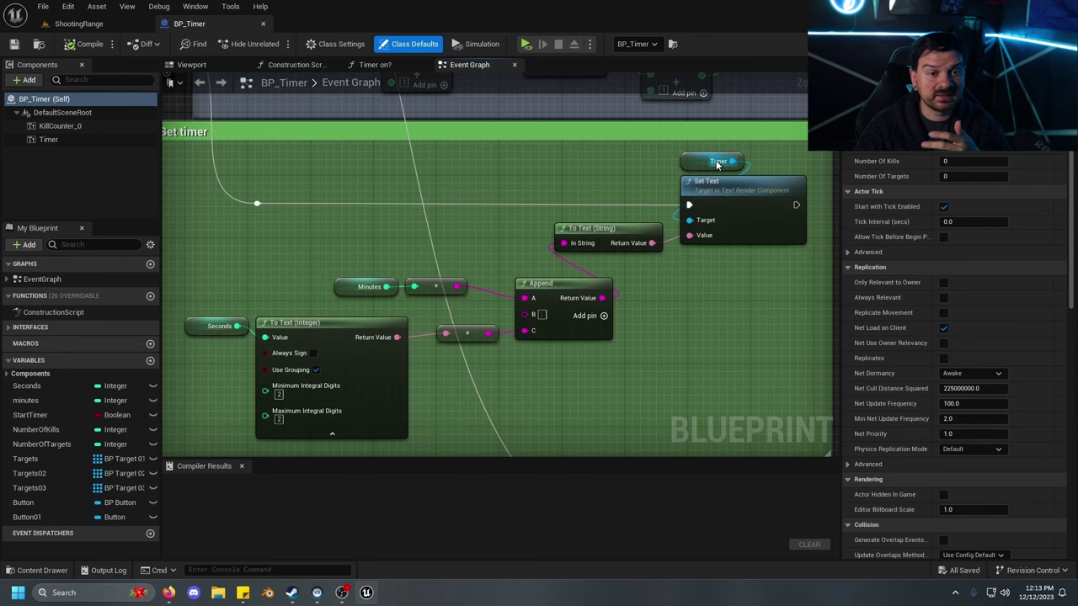
right_drag(280, 321, 331, 271)
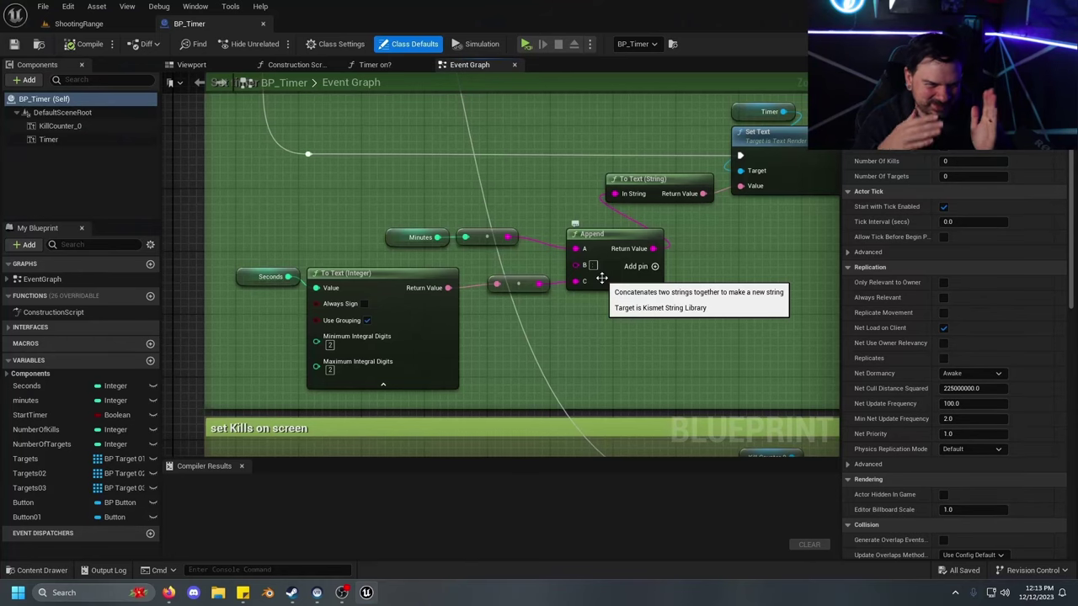
right_drag(677, 315, 621, 384)
Review the "set Kills on screen" nodes in the BP_Timer graph and move on to the kill count tracking section
right_drag(537, 249, 601, 78)
right_drag(396, 418, 349, 235)
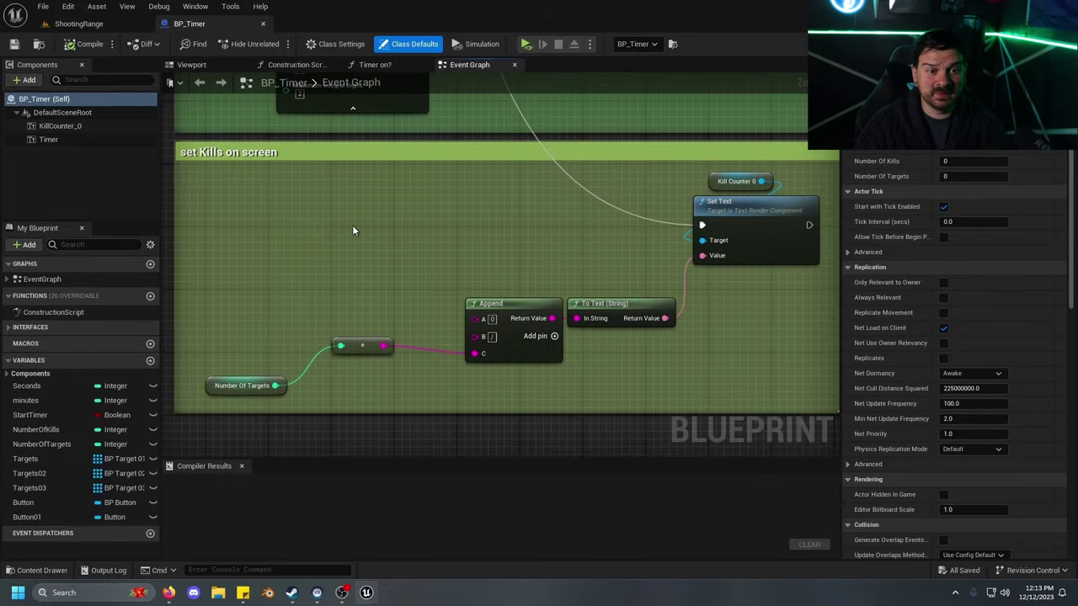
scroll(352, 225, down, 1)
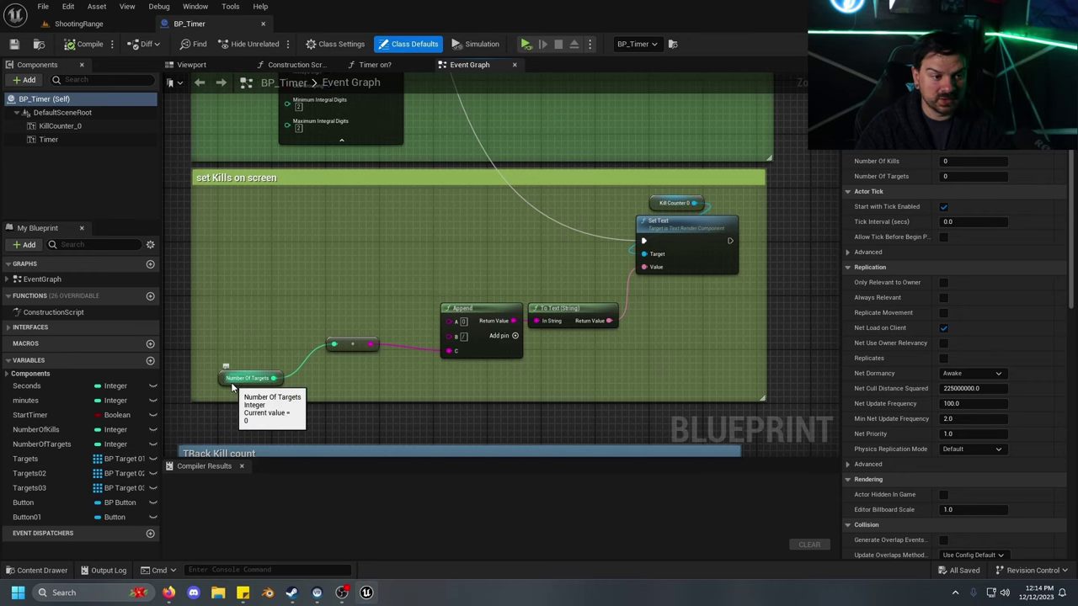
right_drag(321, 325, 316, 312)
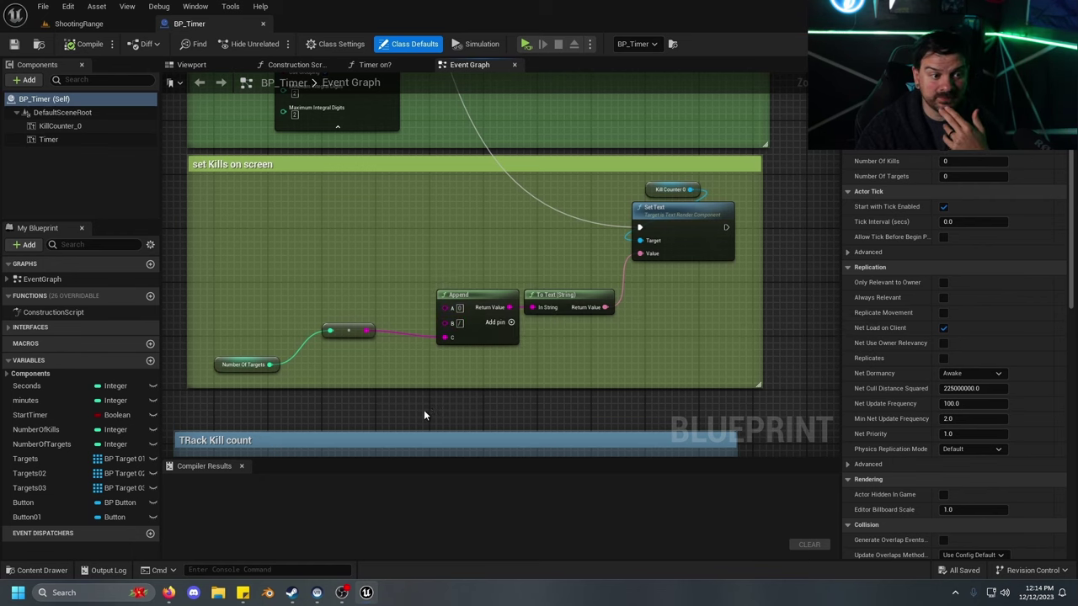
right_drag(424, 415, 456, 102)
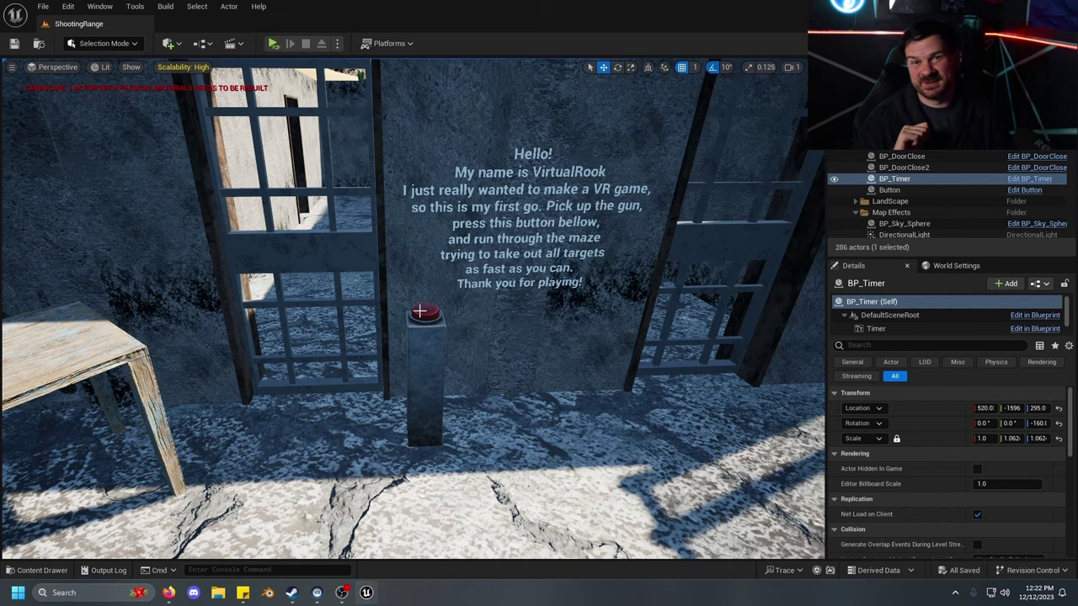
Inspect the entrance door B_Door, the BP_DoorClose trigger inside the maze and the second door B_Door2
right_drag(419, 312, 404, 321)
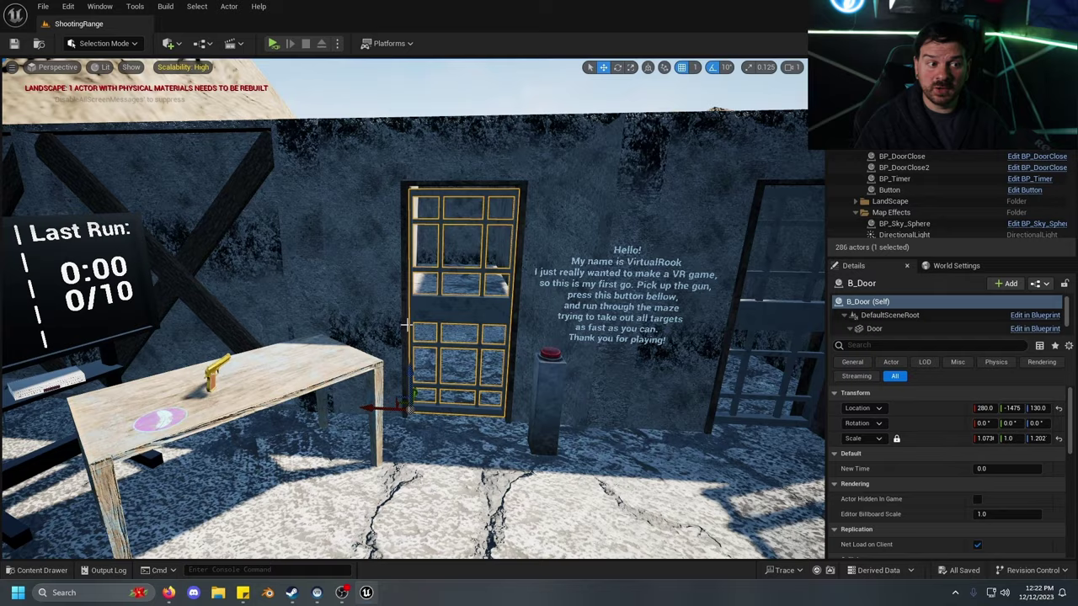
right_drag(405, 325, 278, 215)
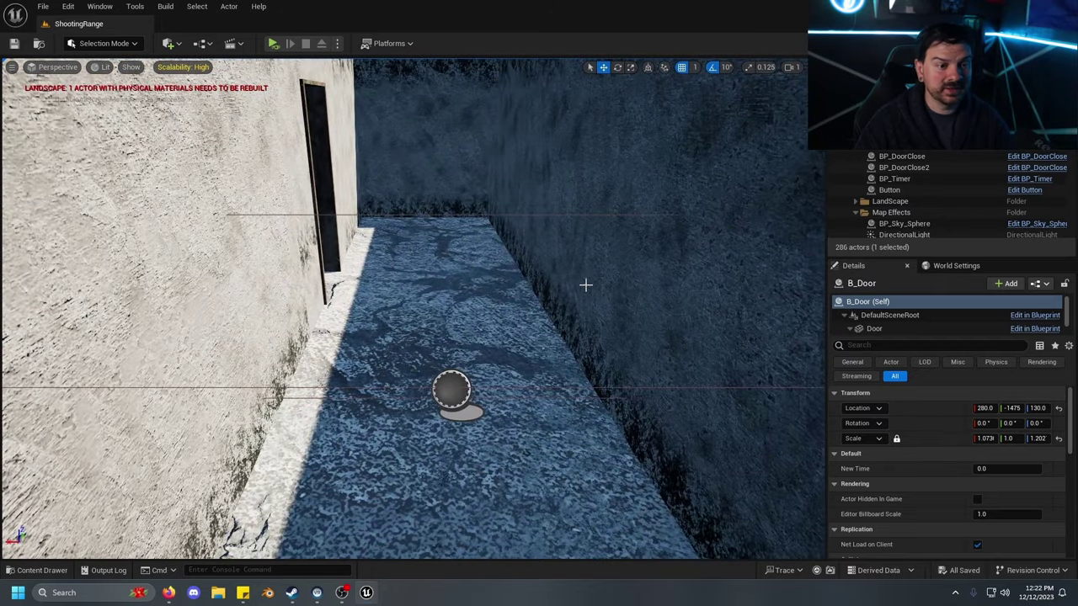
right_drag(578, 291, 578, 291)
click(392, 292)
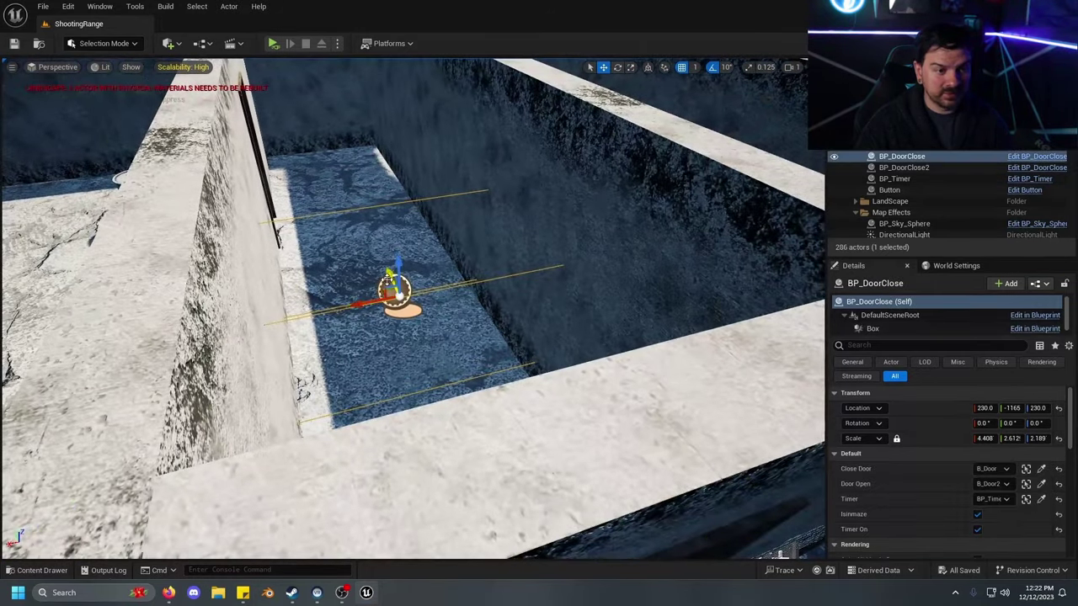
right_drag(367, 278, 366, 278)
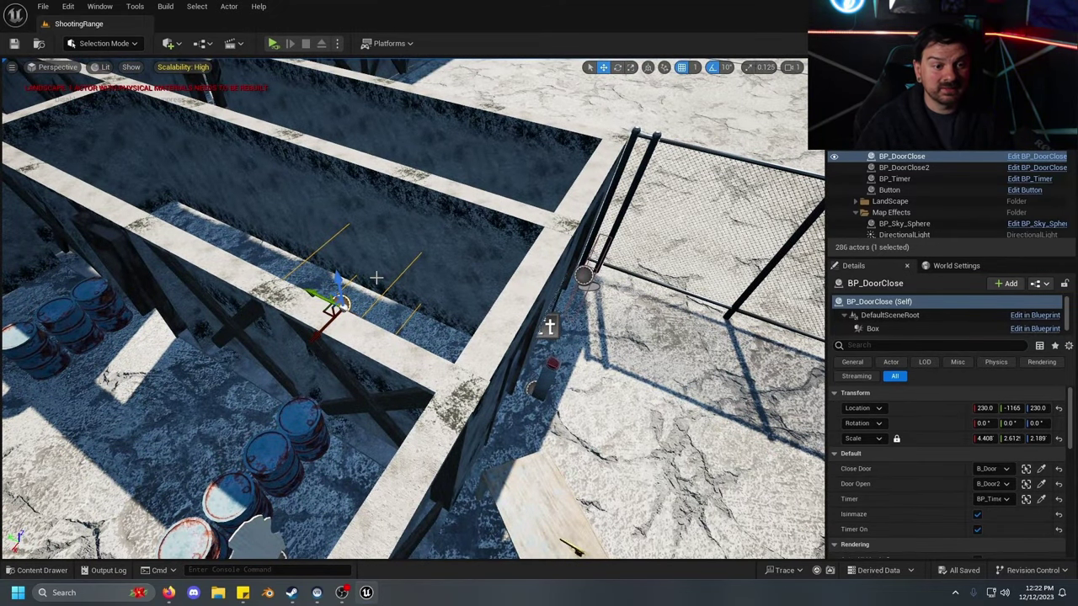
right_drag(377, 278, 376, 278)
click(380, 379)
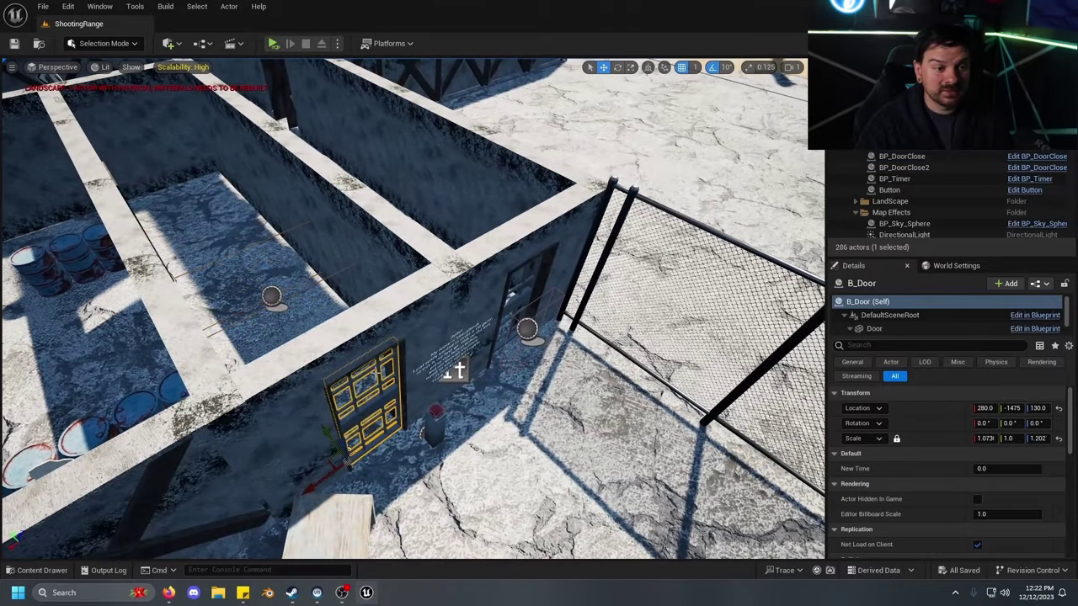
click(523, 295)
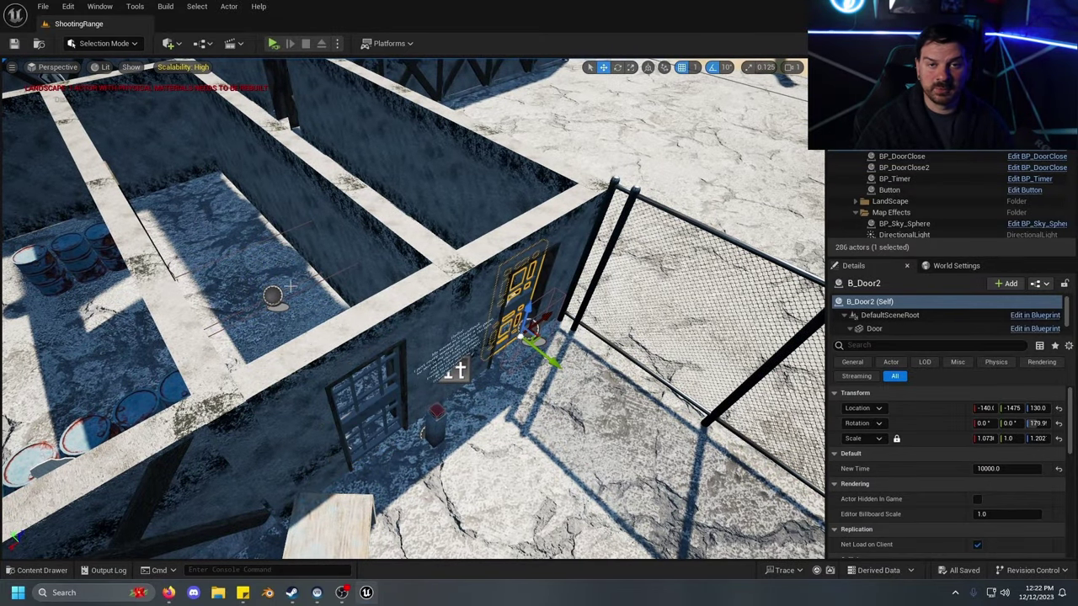
Select targets BP_Target01 and BP_Target4 in the barrel room and examine their placement from above
key(s)
right_drag(368, 378, 354, 342)
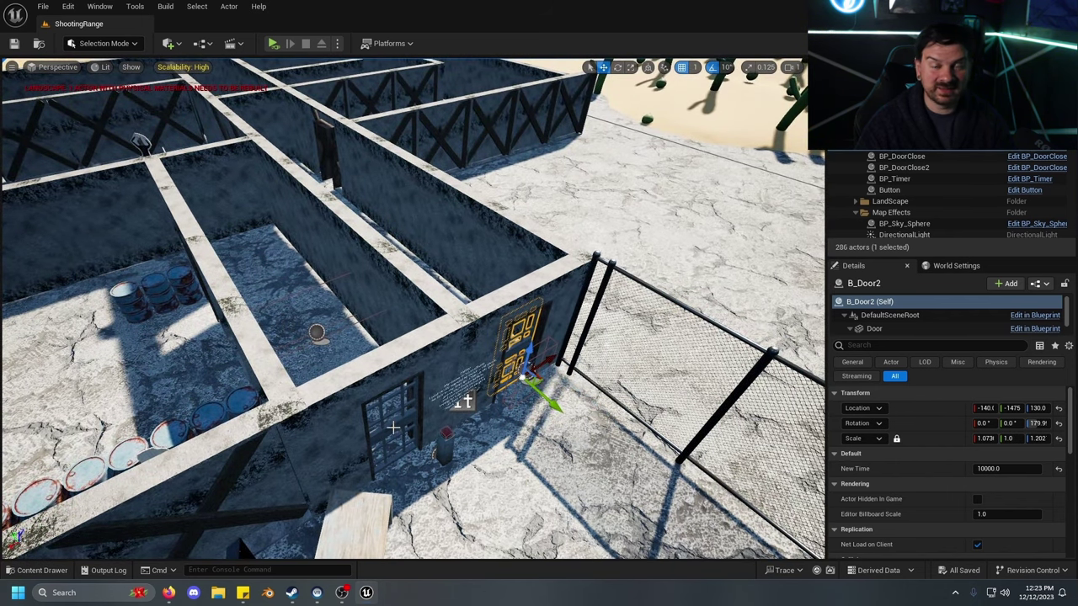
key(w)
right_drag(418, 369, 252, 337)
click(268, 330)
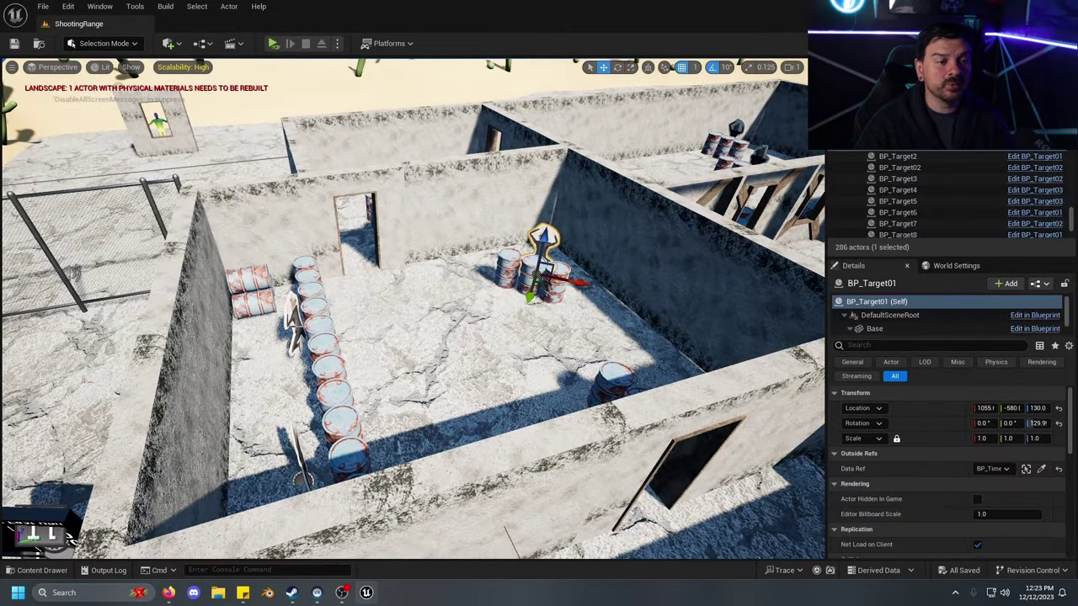
click(294, 324)
right_drag(467, 285, 405, 282)
key(d)
right_drag(450, 332, 303, 337)
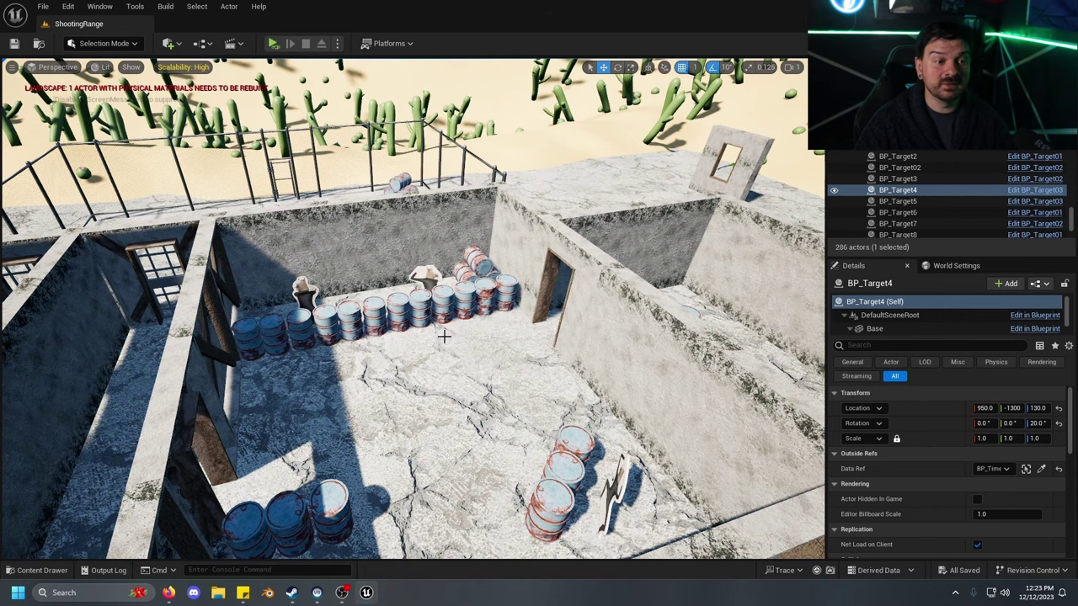
key(s)
right_drag(442, 341, 634, 349)
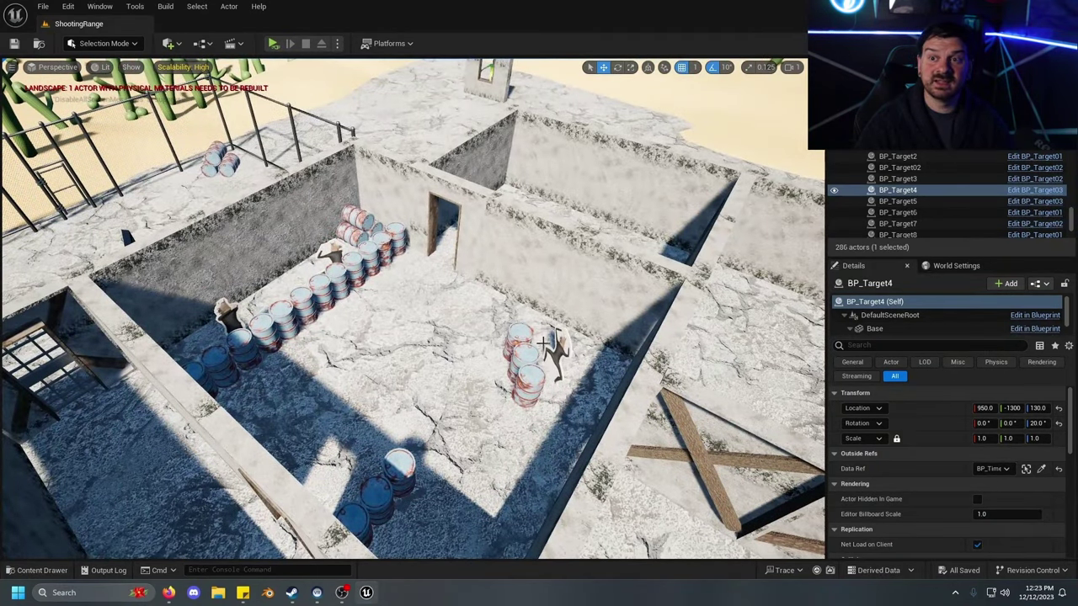
Look over the remaining maze area and return to the scoreboard and gun table at the start
key(d)
right_drag(541, 344, 406, 297)
right_drag(468, 334, 354, 361)
key(w)
right_drag(543, 353, 543, 329)
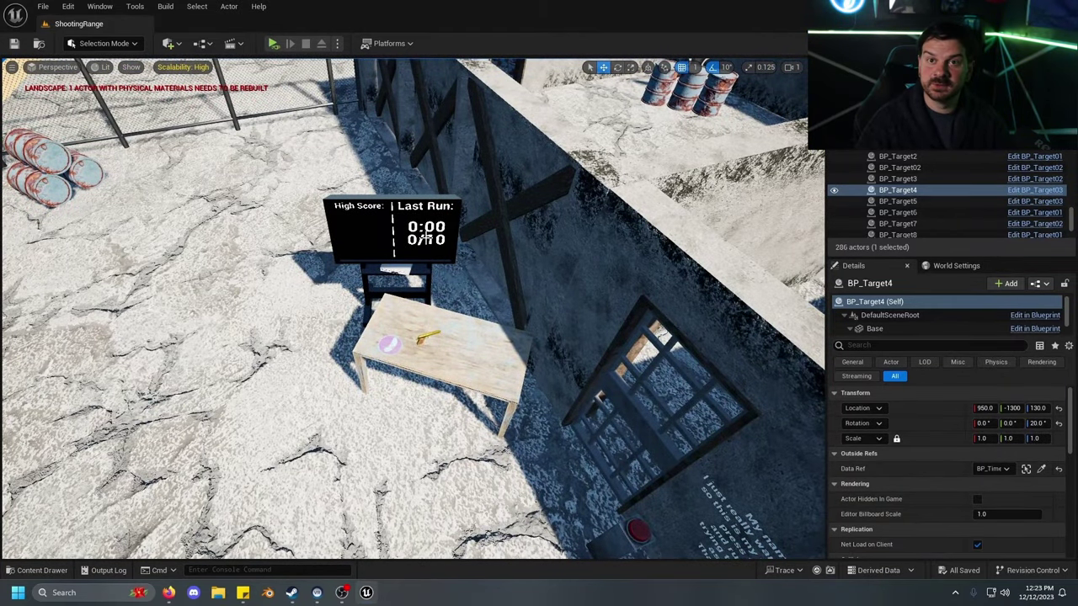
Select the BP_DoorClose trigger inside the maze and the BP_DoorClose2 trigger at the second door to review their placement and settings
key(s)
right_drag(426, 236, 495, 352)
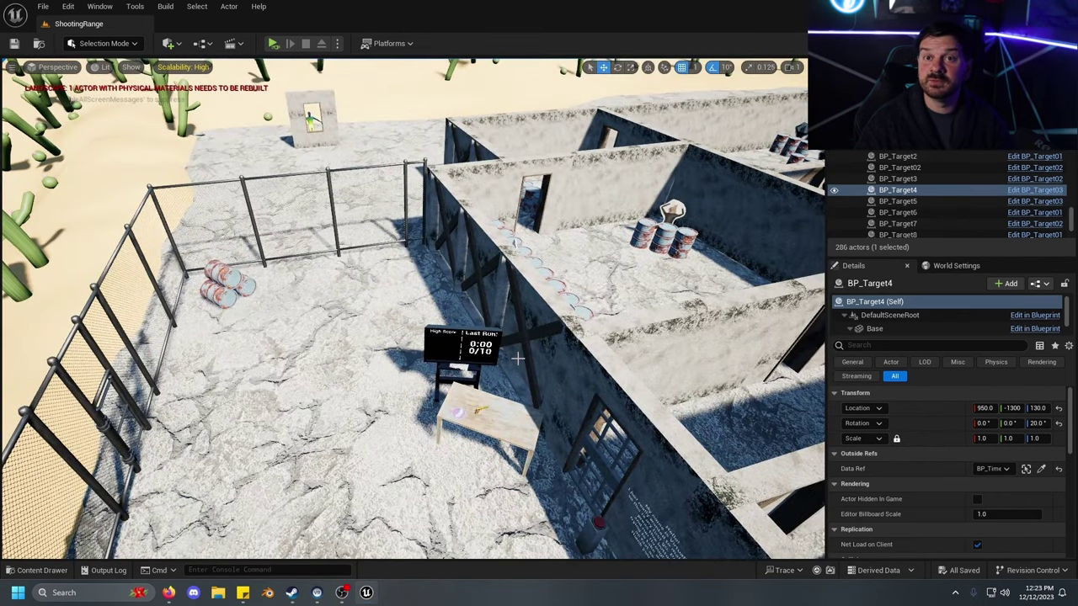
scroll(532, 360, down, 5)
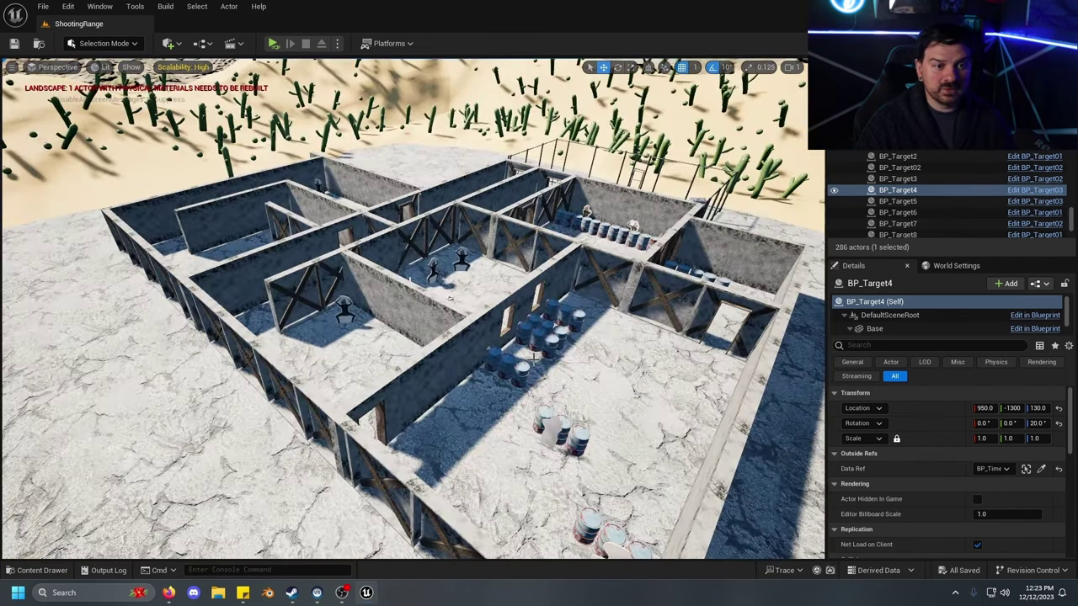
right_drag(531, 357, 392, 362)
key(w)
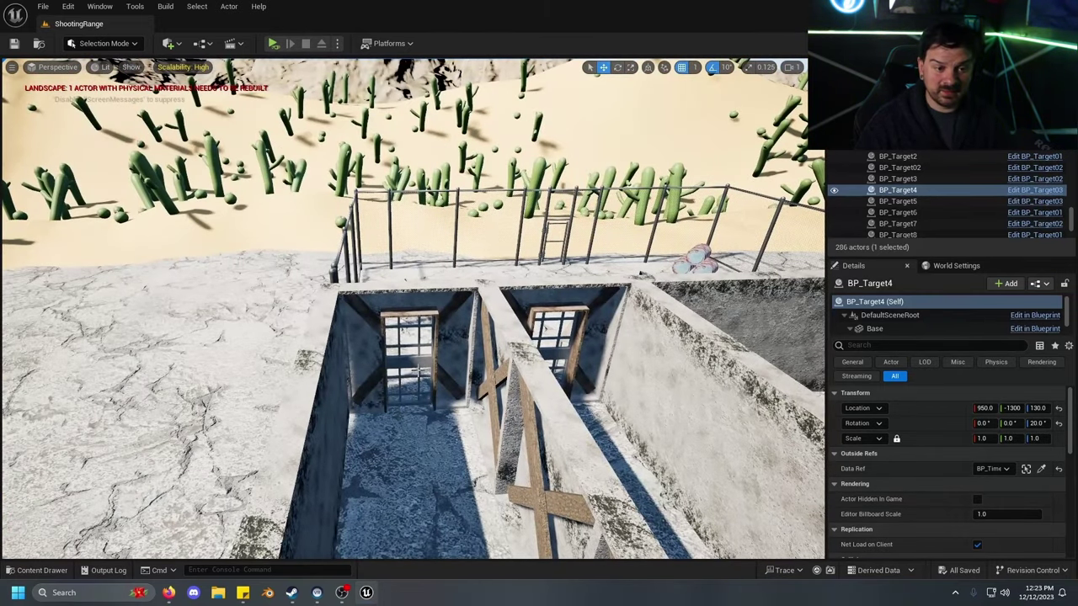
right_drag(501, 390, 536, 400)
click(502, 293)
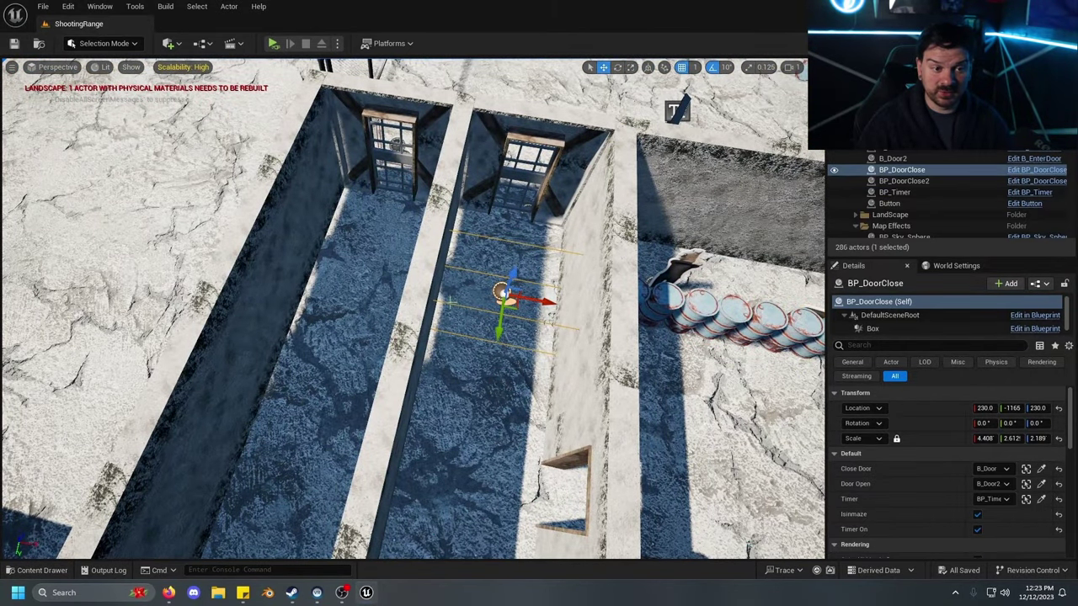
key(f)
click(441, 312)
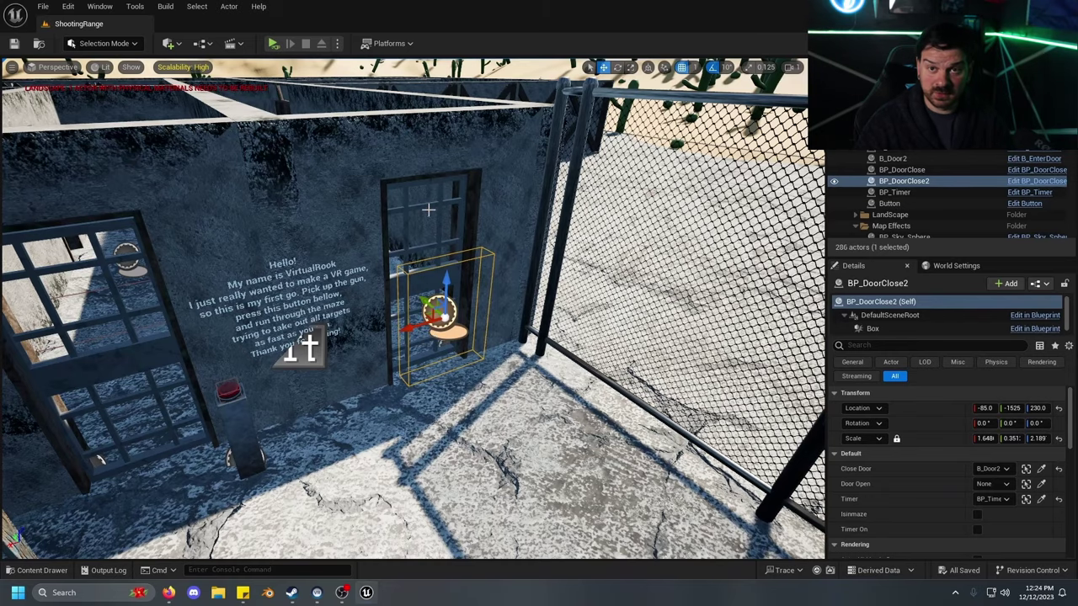
Select fence panels Fence4, Fence9 above the gate and Fence7 beside it to compare their chain-link pattern
scroll(430, 210, down, 6)
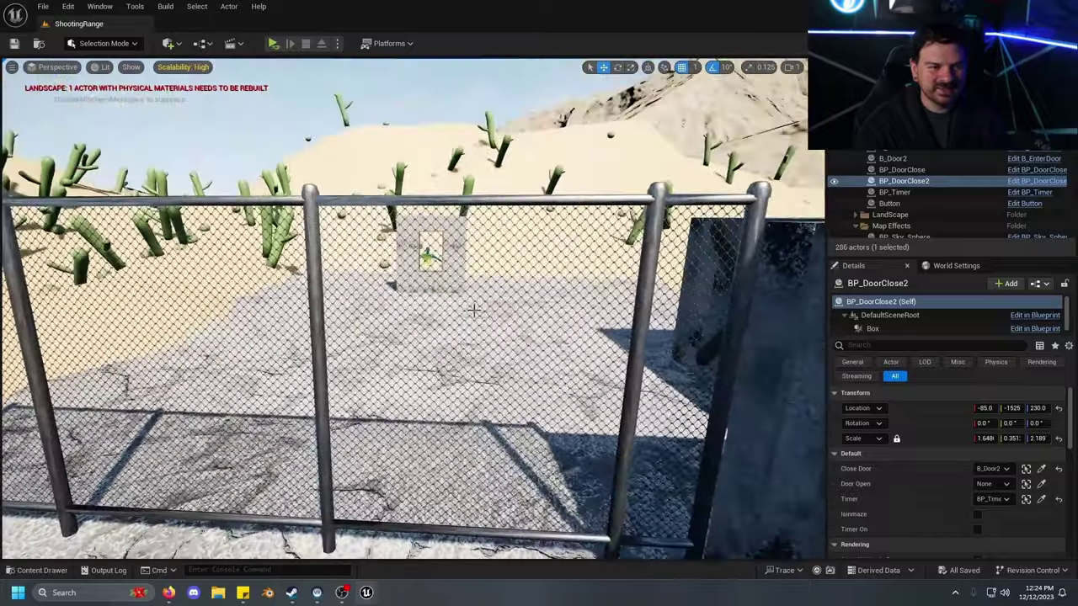
right_drag(475, 310, 446, 310)
click(323, 309)
click(328, 299)
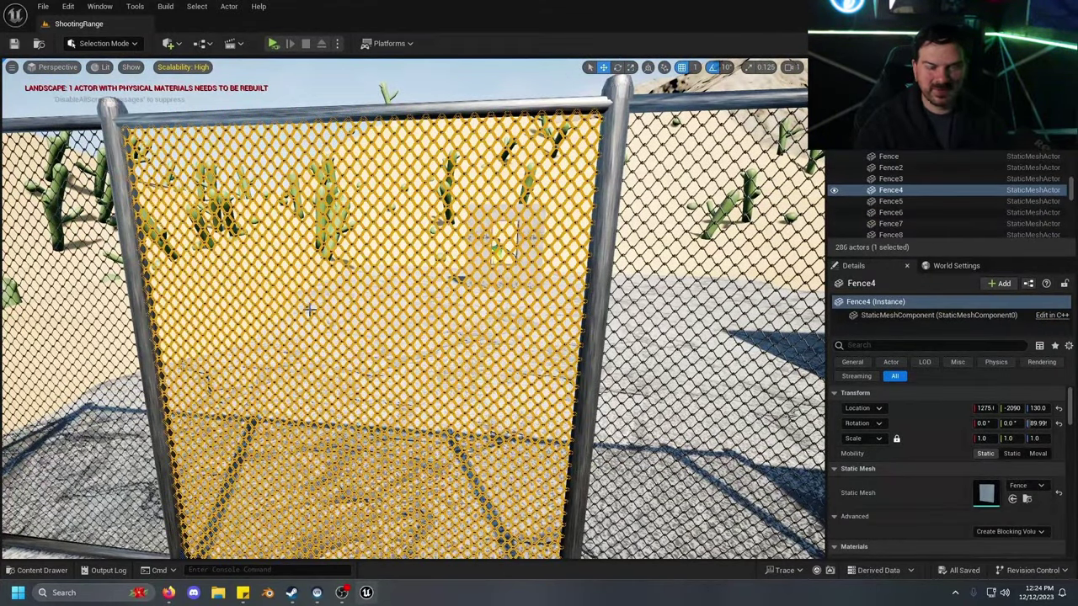
right_drag(313, 306, 145, 281)
right_drag(145, 103, 124, 279)
right_drag(196, 214, 226, 203)
click(240, 195)
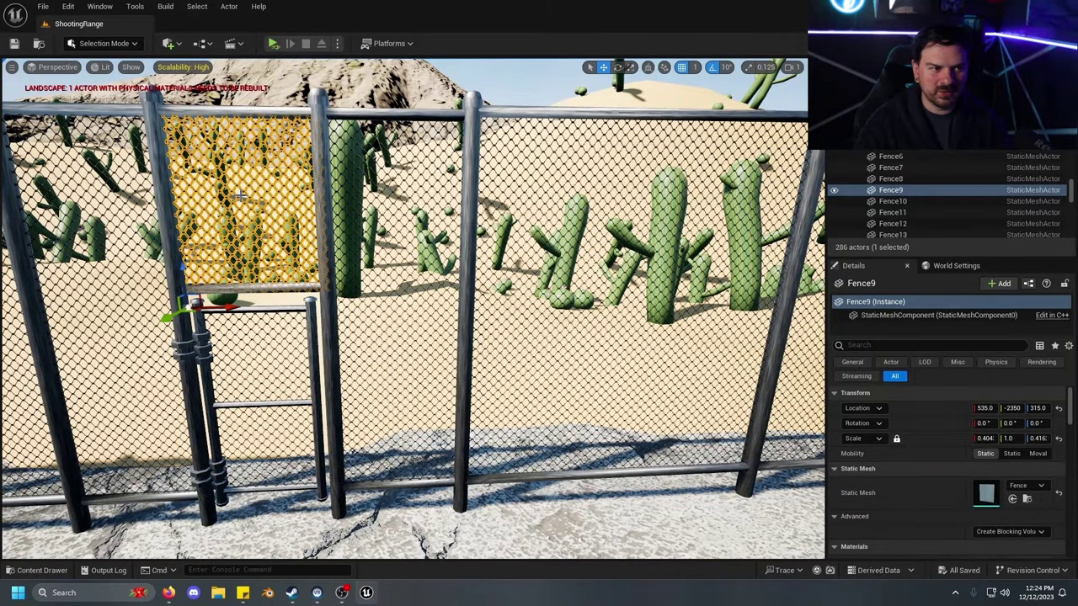
click(396, 219)
click(399, 278)
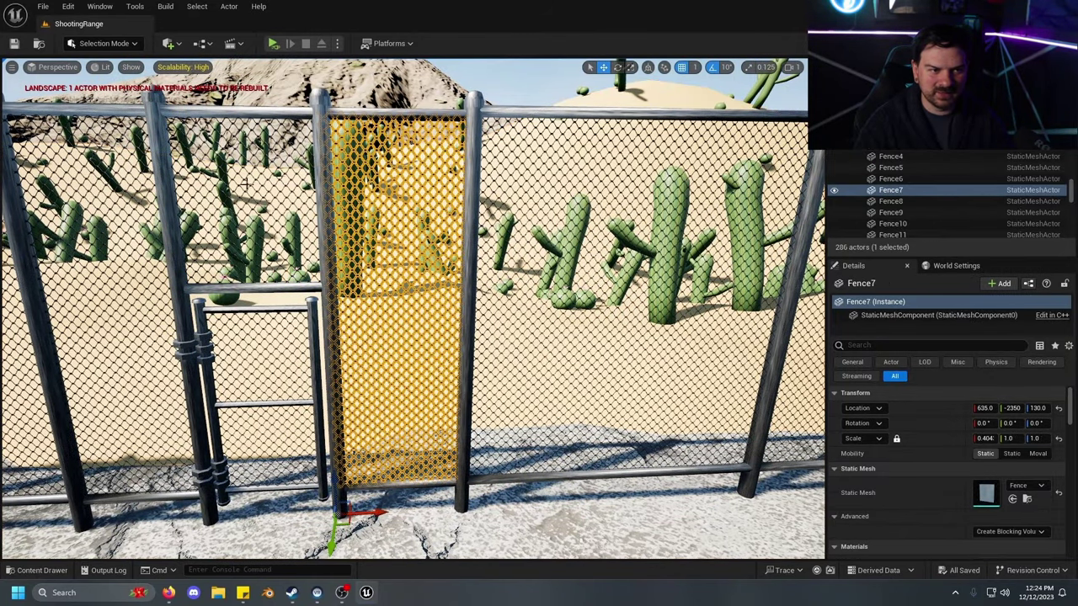
Look along the remaining fence, locate the Fence mesh asset and open its MT_Fence material
right_drag(497, 349, 134, 320)
key(w)
right_drag(250, 257, 197, 253)
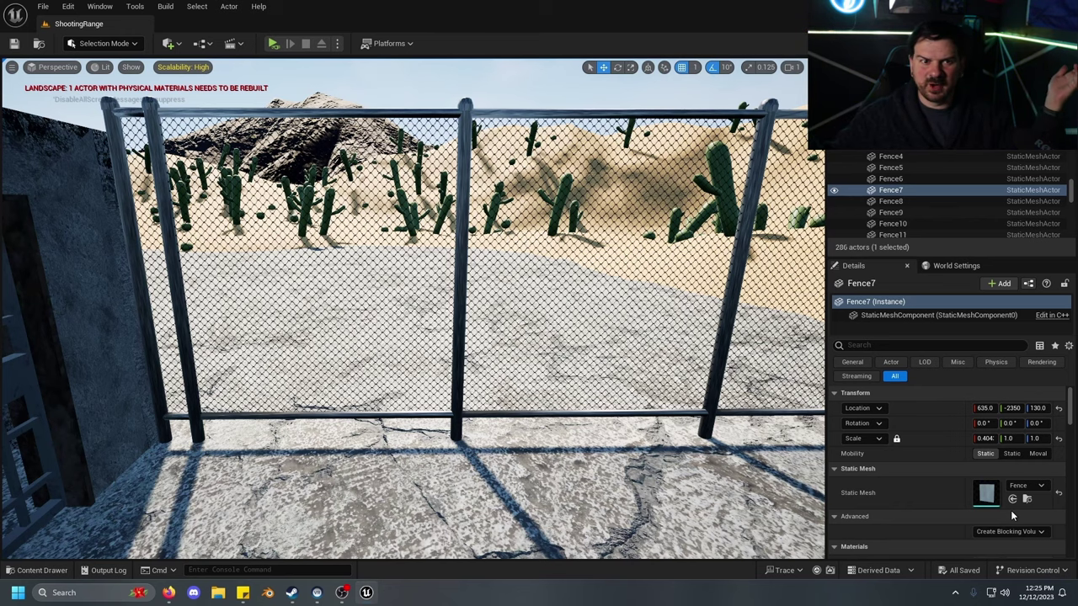
click(1026, 500)
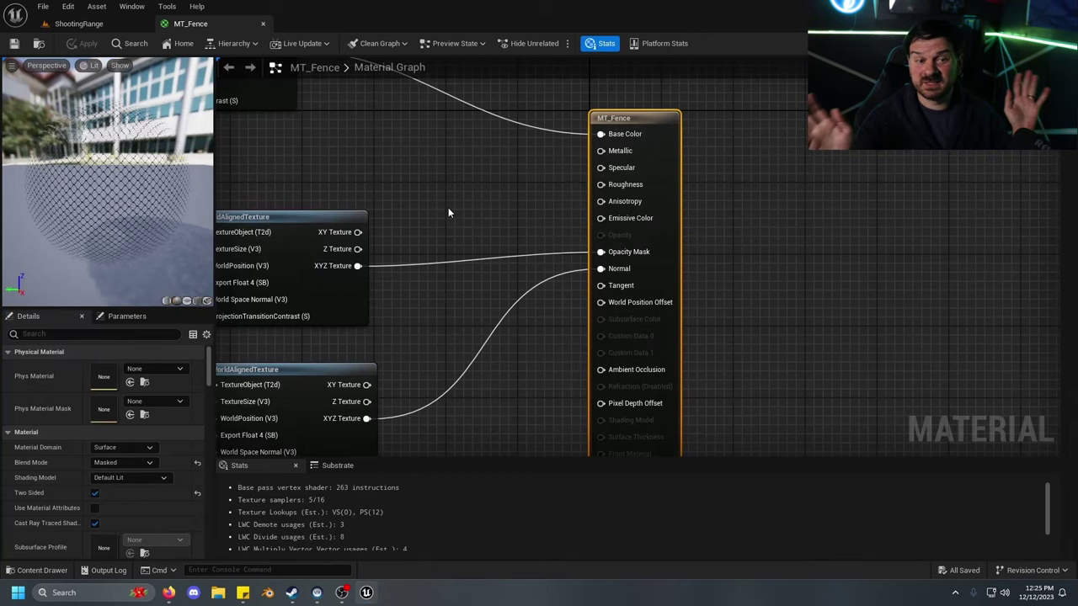
Examine how the Texture Object and WorldAlignedTexture nodes feed Base Color, Opacity Mask and Normal in the MT_Fence graph
scroll(448, 207, down, 4)
right_drag(489, 183, 758, 371)
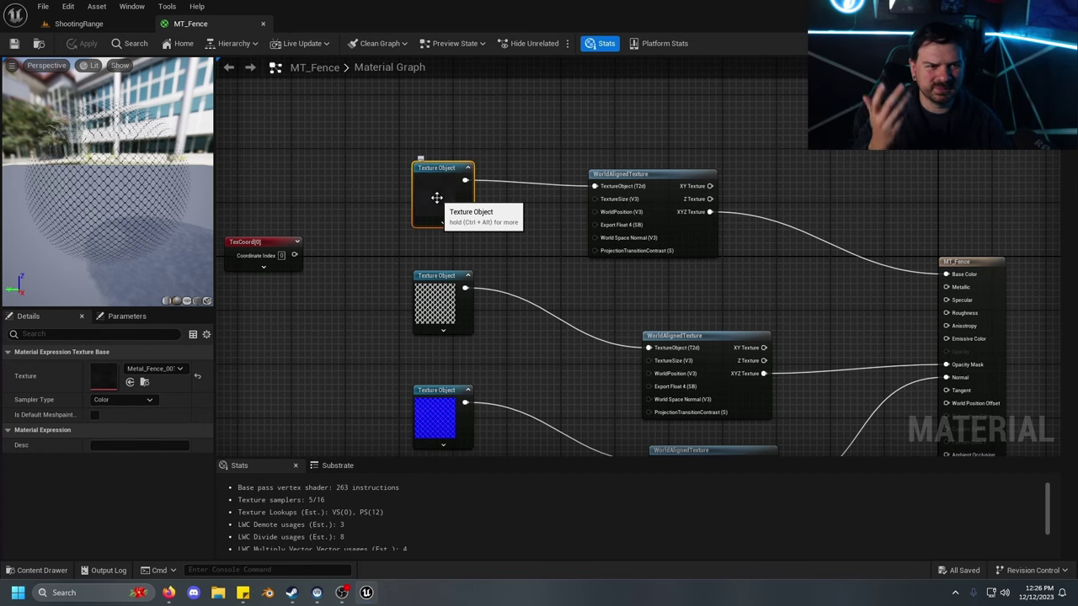
right_drag(436, 197, 420, 218)
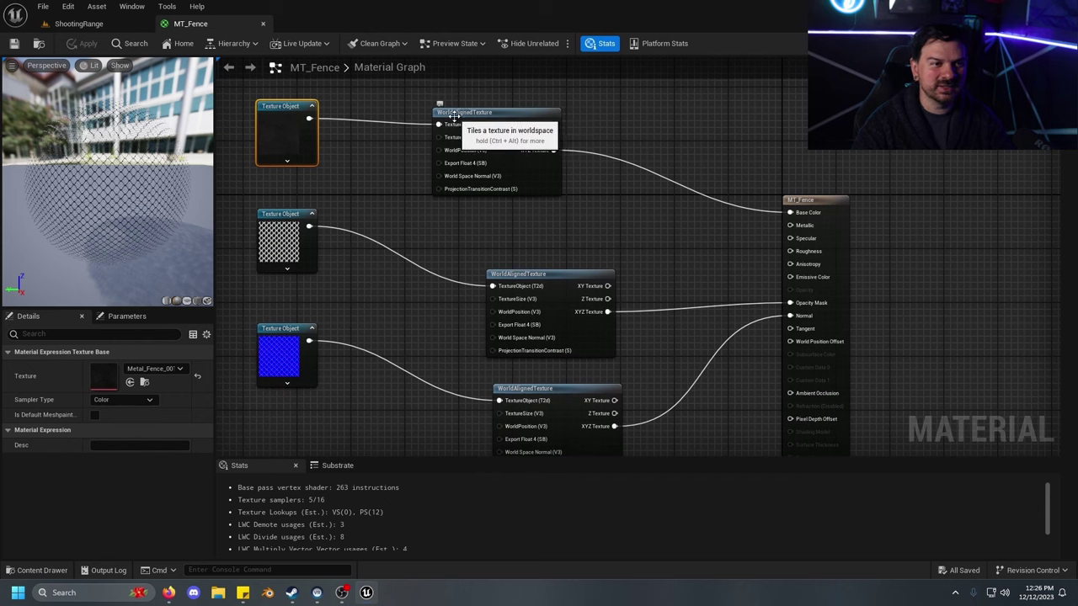
click(454, 116)
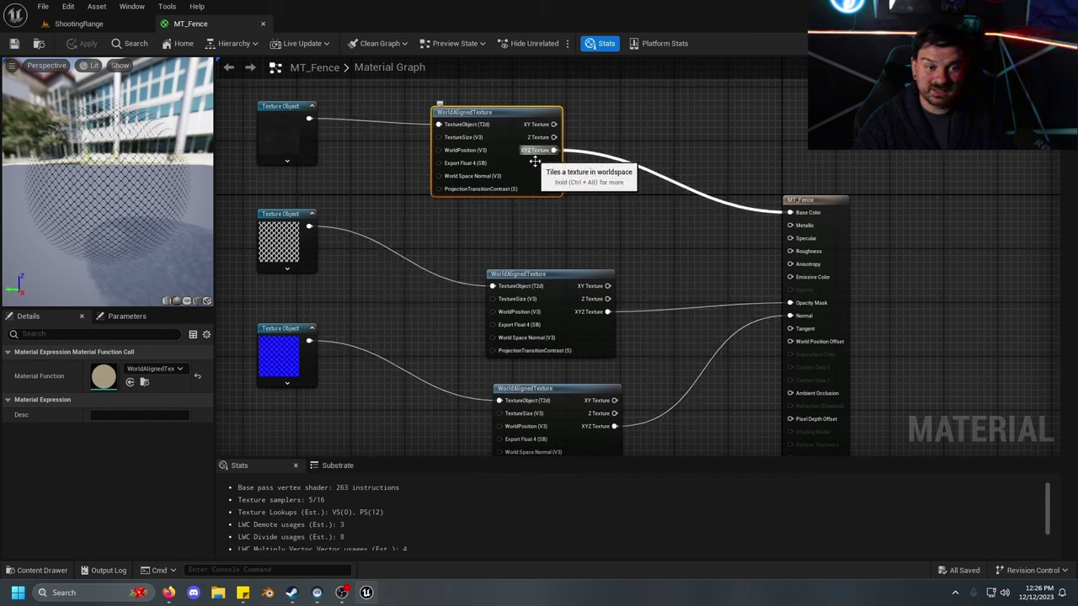
right_drag(575, 321, 547, 249)
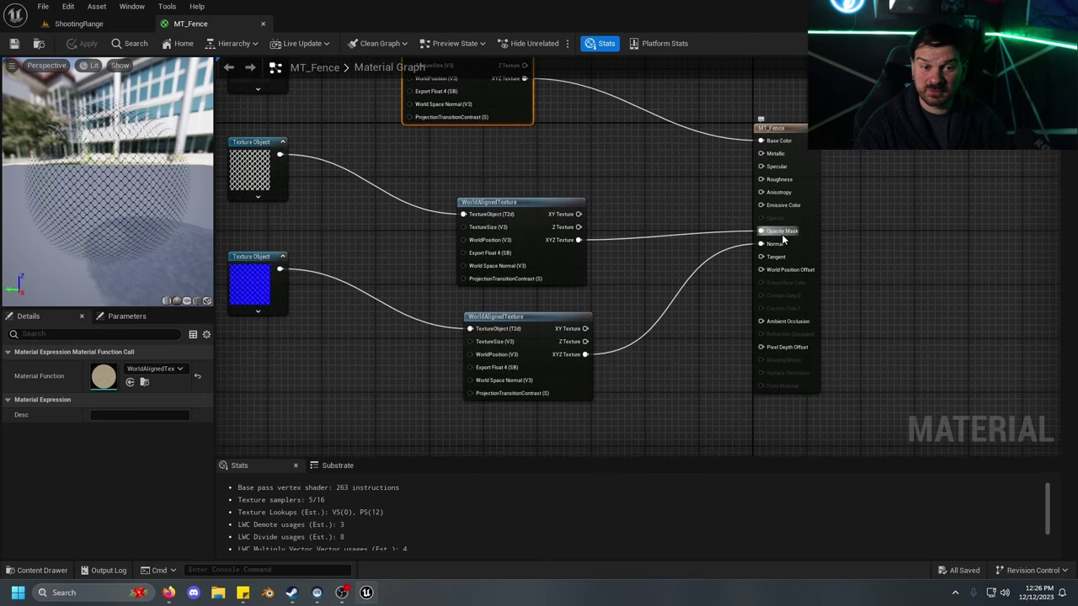
Wire the RGB outputs of the three plain Texture Sample nodes directly into Base Color, Normal and Opacity Mask, bypassing the WorldAlignedTexture nodes
right_drag(574, 177, 766, 274)
drag(472, 147, 957, 246)
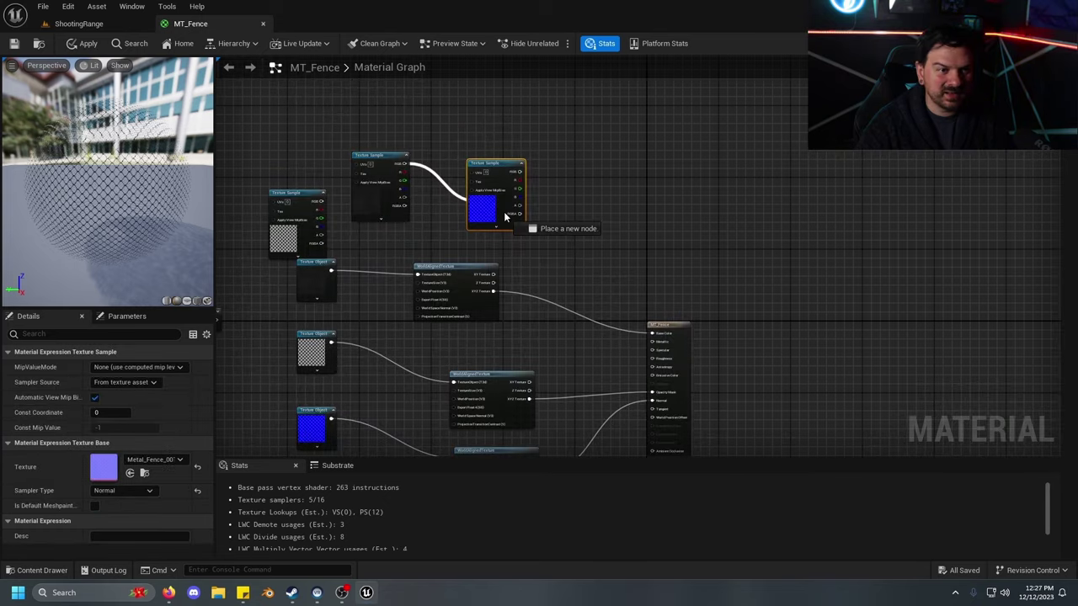
drag(506, 217, 651, 334)
drag(512, 165, 652, 401)
drag(371, 231, 362, 320)
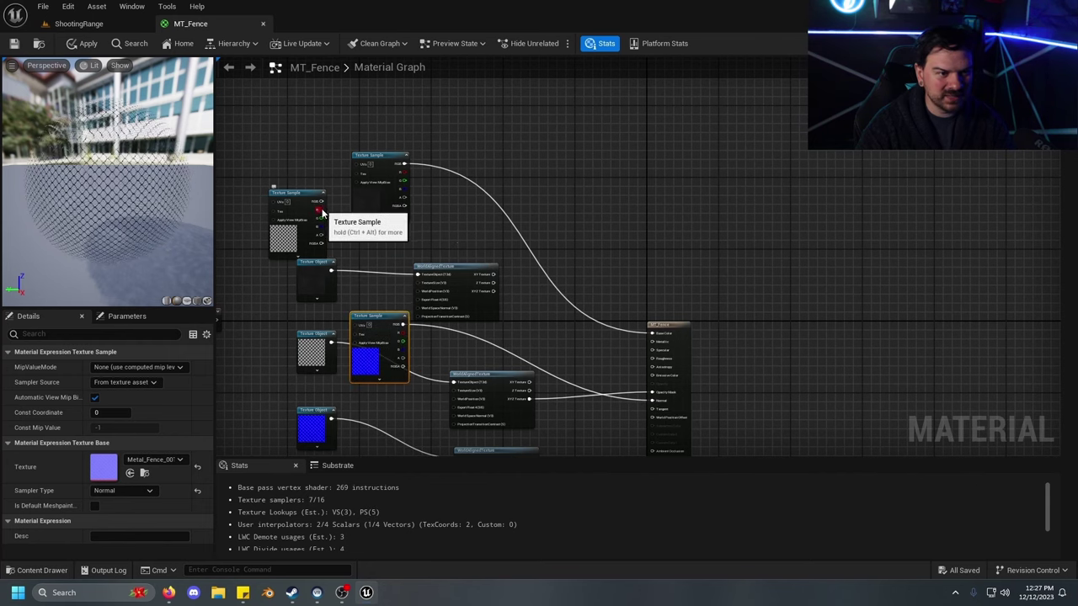
scroll(260, 386, up, 2)
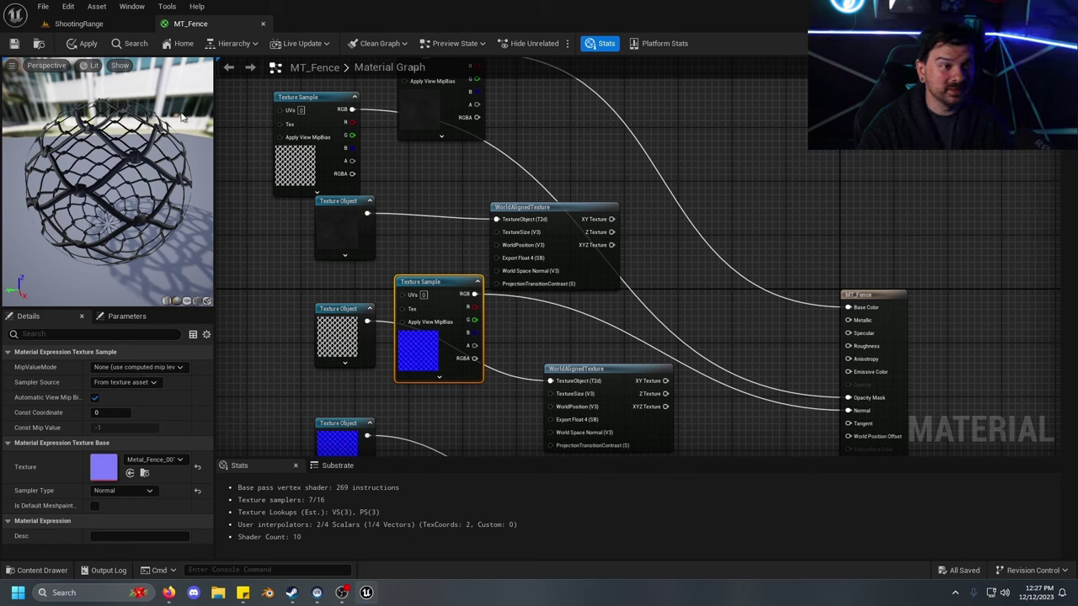
Apply and save the MT_Fence material, and return to the ShootingRange level
click(81, 45)
click(13, 44)
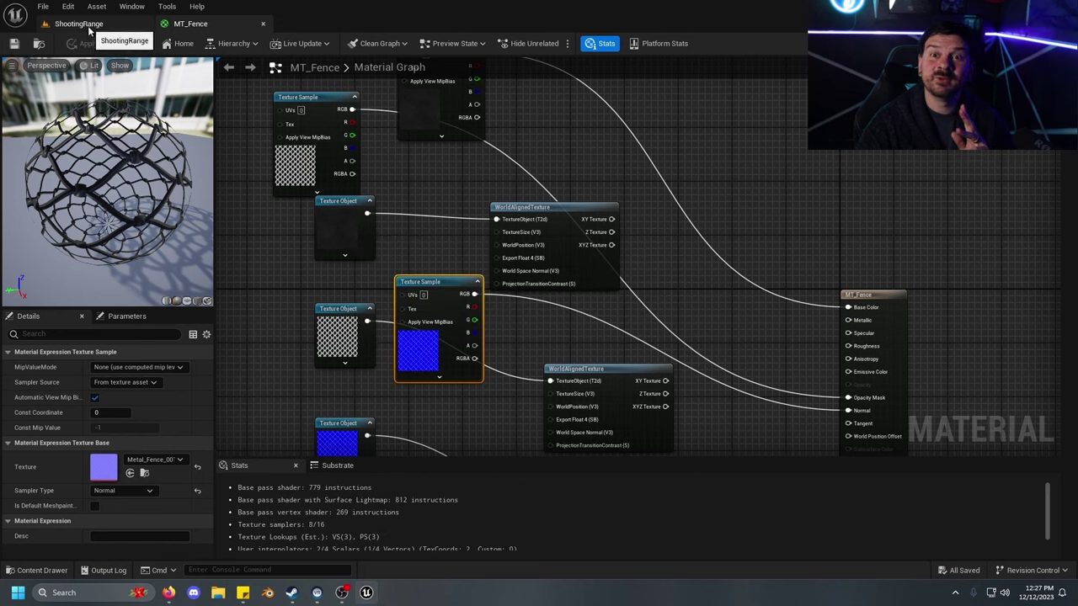
click(79, 24)
Examine how the chain-link pattern is scaled on the fence panels around the gate and barrels
right_drag(397, 306, 389, 179)
key(w)
key(f)
right_drag(436, 301, 466, 173)
click(393, 110)
key(w)
right_drag(388, 275, 455, 274)
key(d)
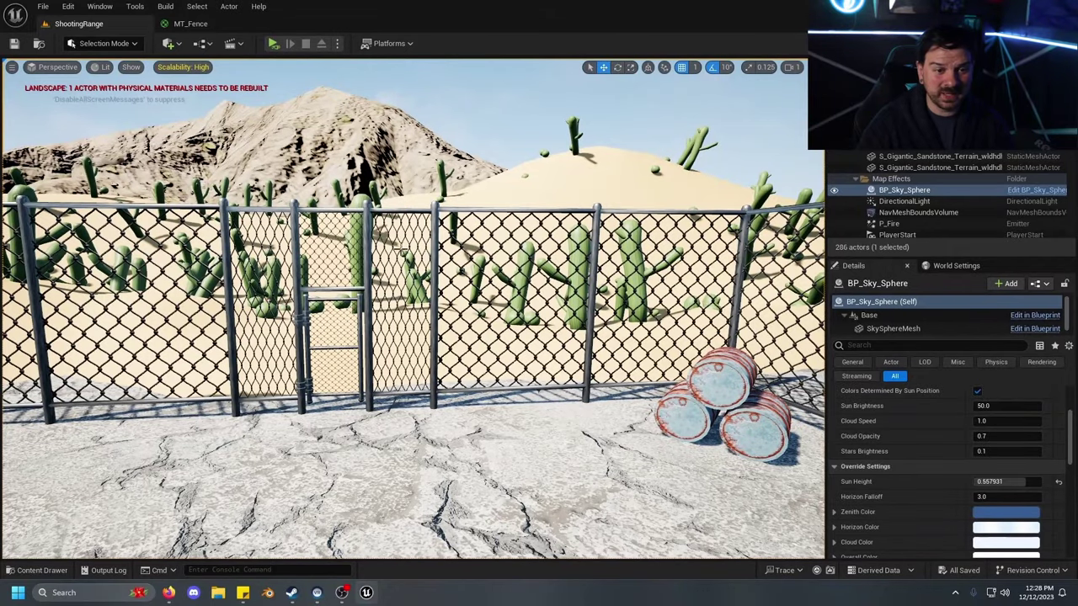
Compare the chain-link pattern on wide and narrow fence panels up close, as far as the maze wall
right_drag(401, 250, 361, 218)
key(w)
right_drag(356, 310, 307, 340)
right_drag(694, 314, 665, 317)
key(w)
key(s)
key(w)
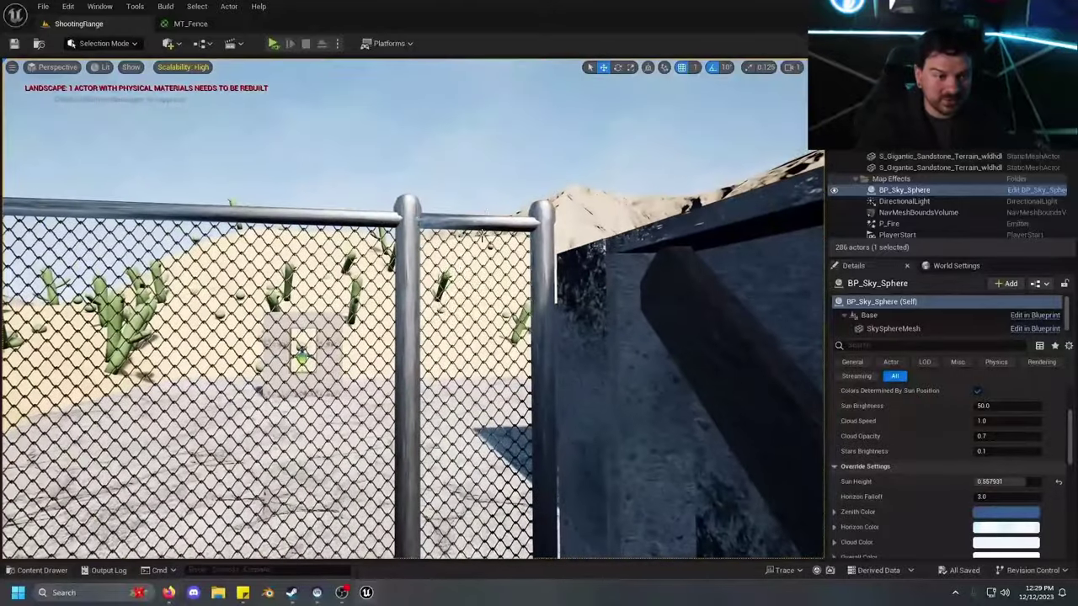
right_drag(311, 294, 272, 278)
key(w)
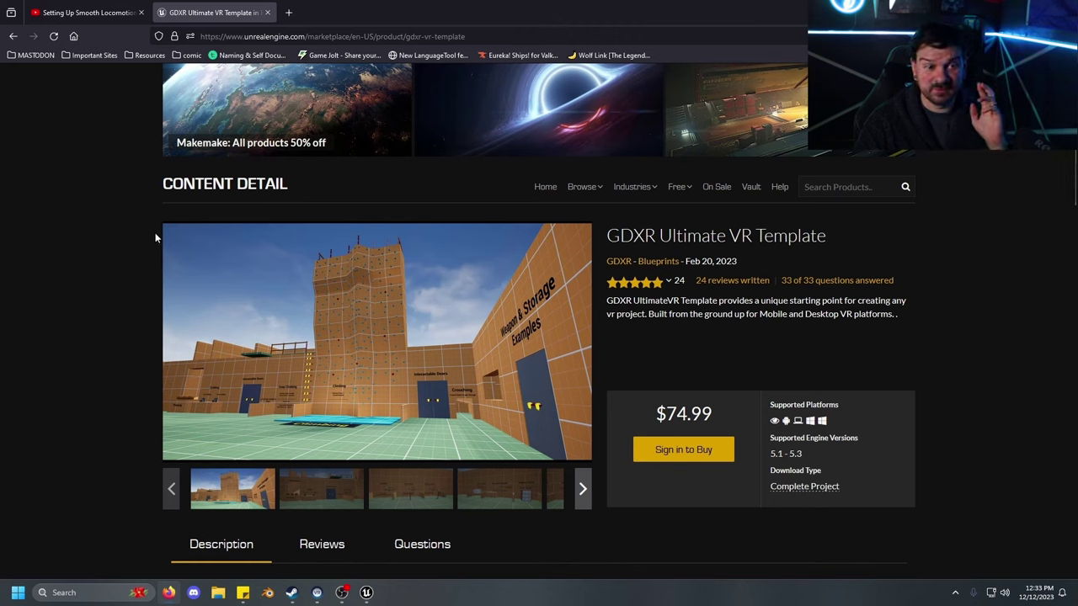
Browse the gallery images of the GDXR Ultimate VR Template on the Unreal Engine Marketplace page in the browser
click(316, 490)
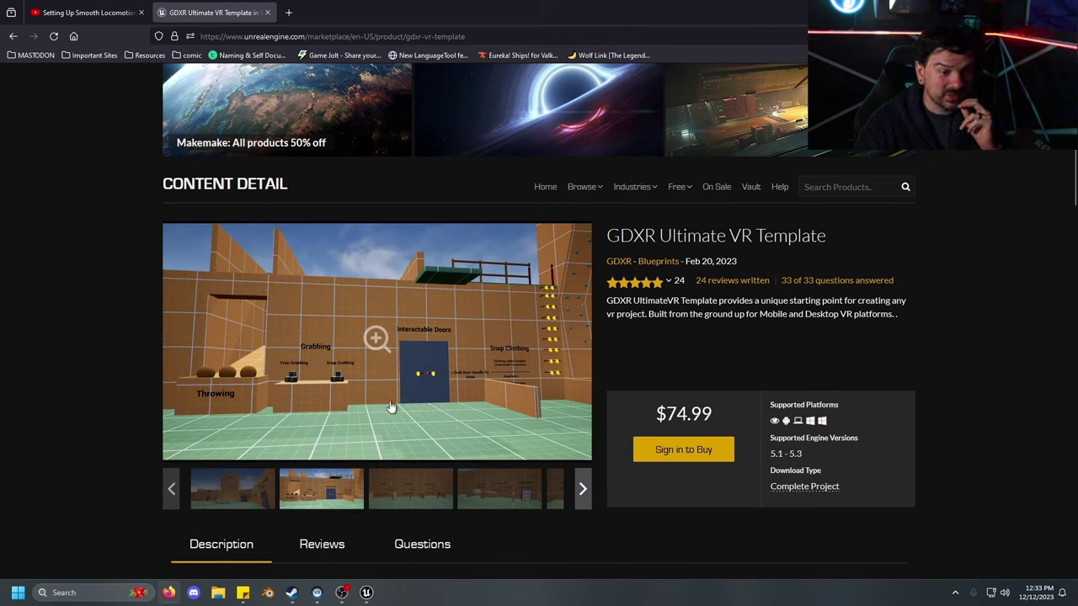
click(412, 487)
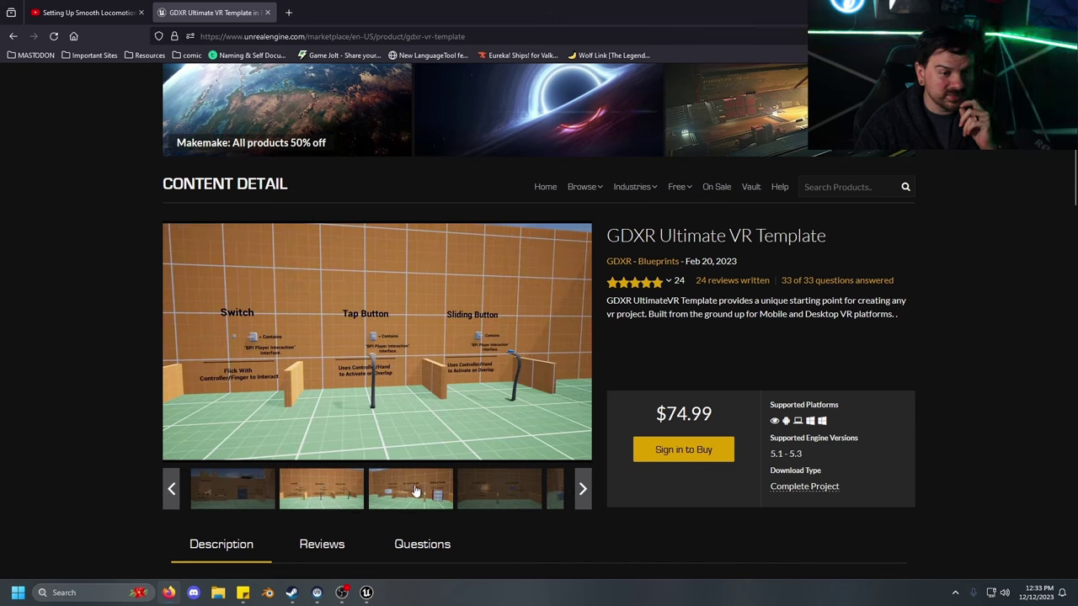
click(408, 497)
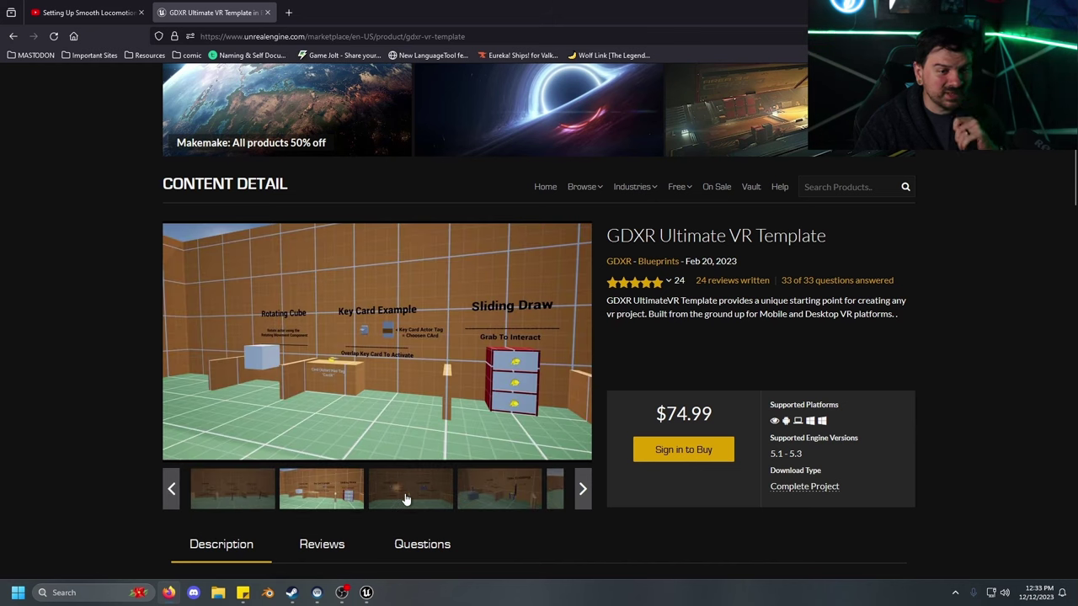
click(449, 494)
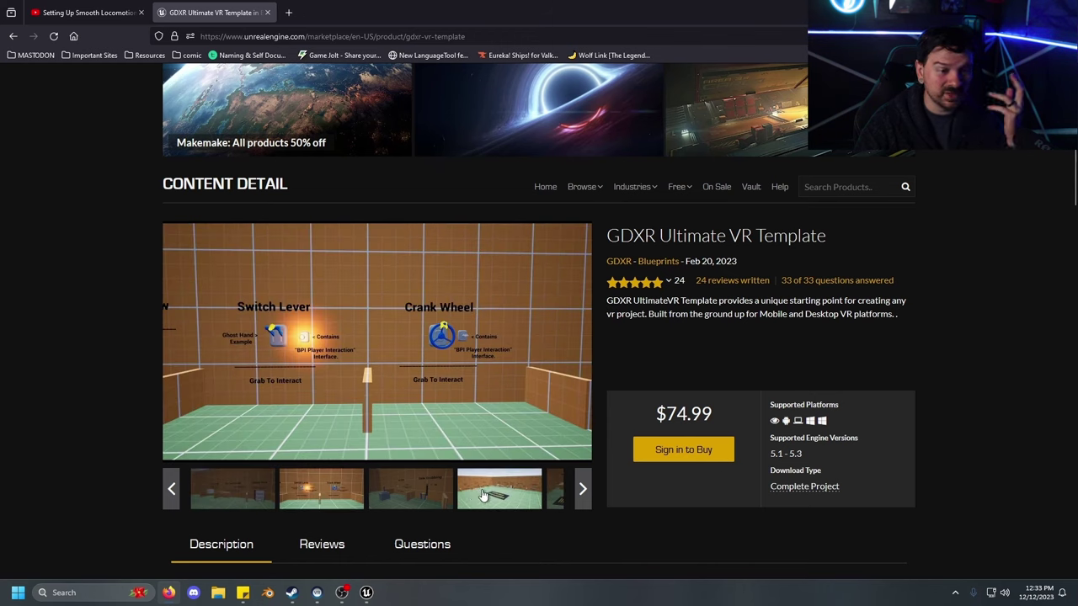
click(429, 494)
click(427, 491)
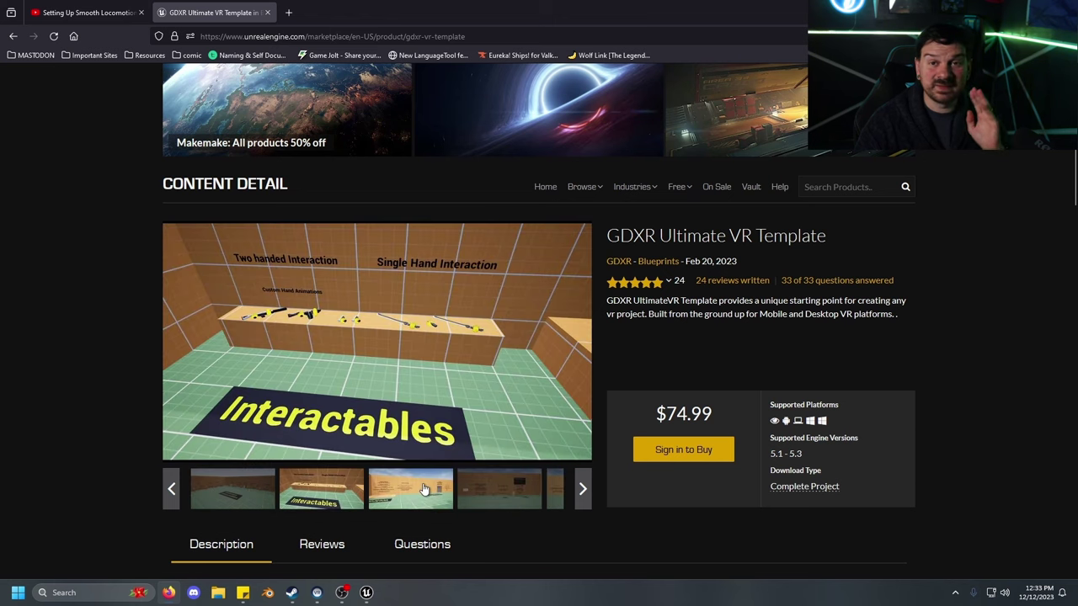